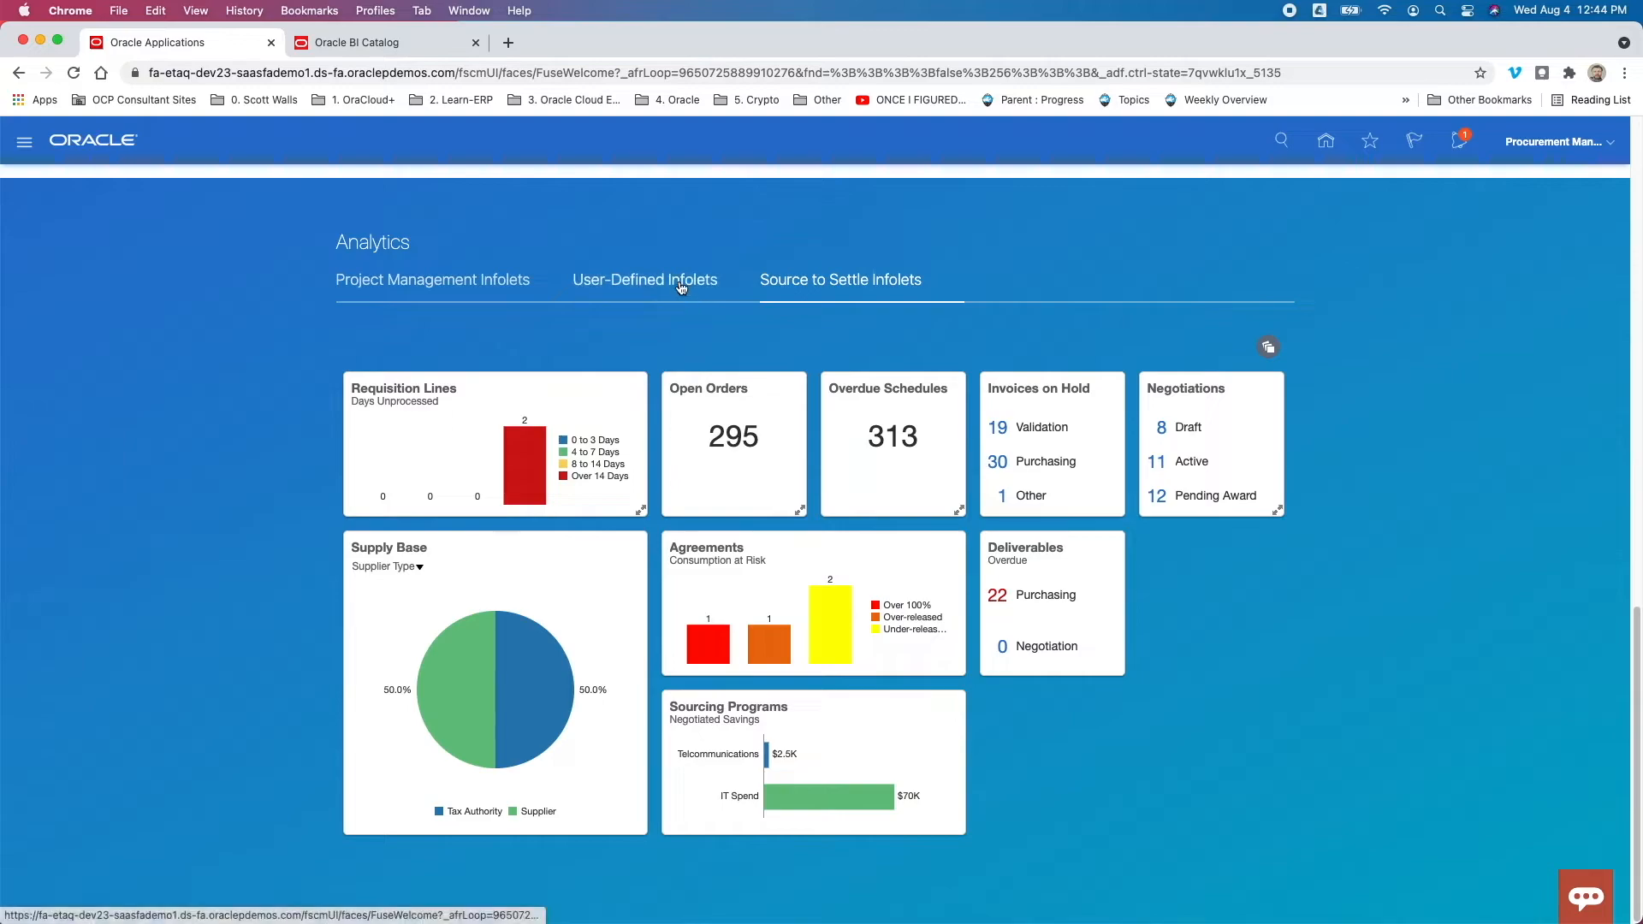
Step: Show the User-Defined Infolets in the home page's Analytics section and review their charts and figures
left_click(681, 282)
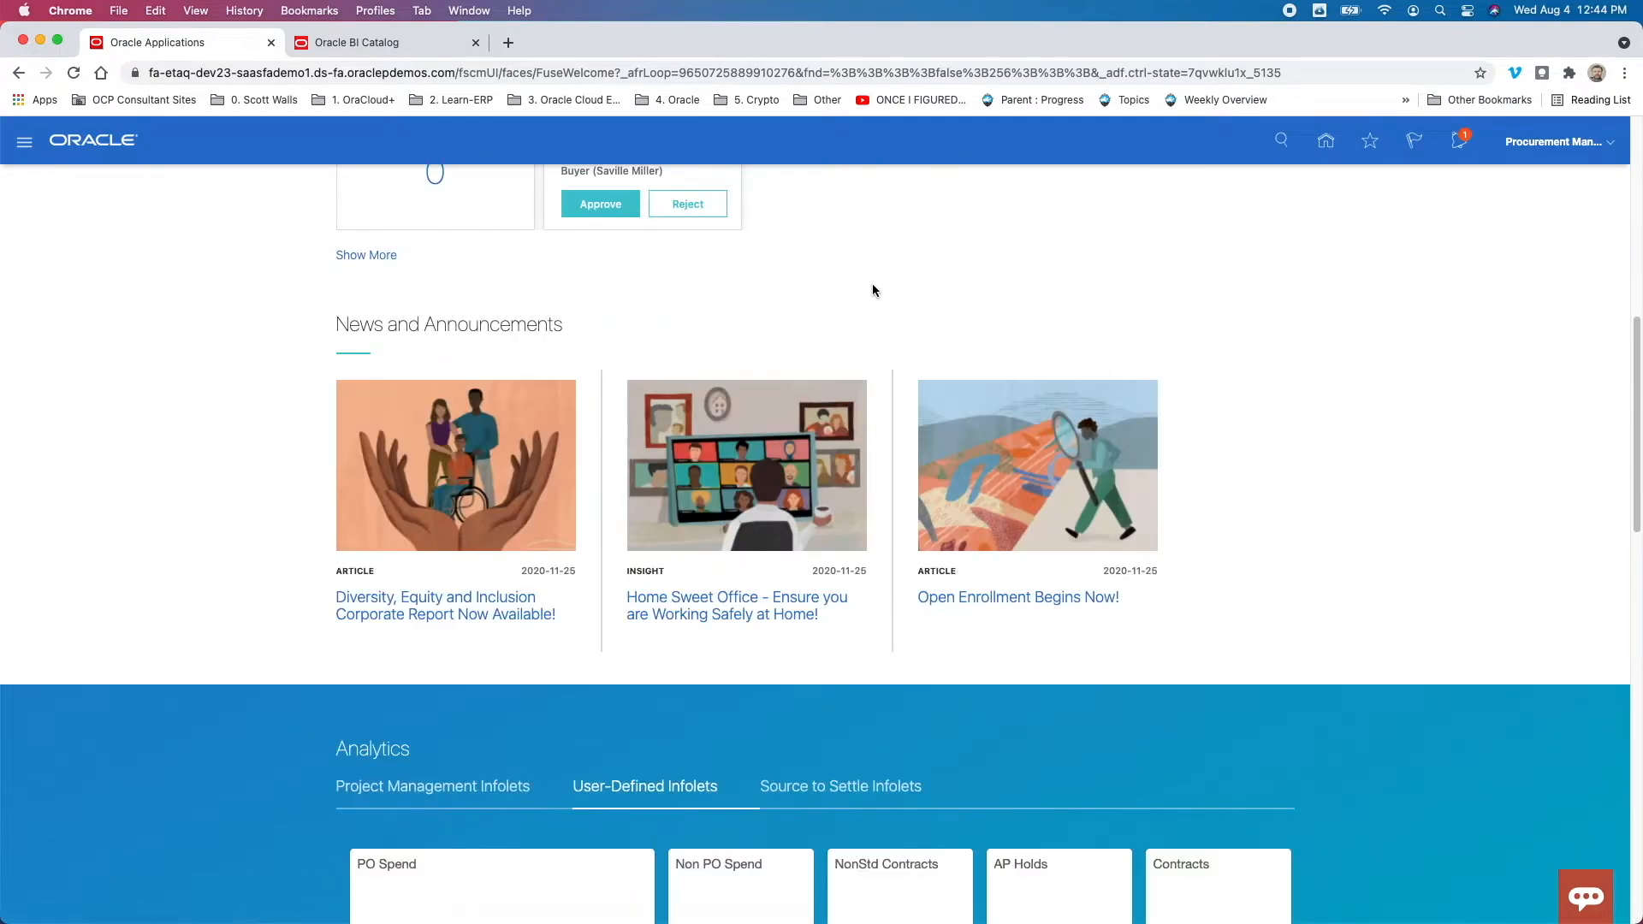
scroll(871, 285, "down", 10)
scroll(871, 288, "up", 17)
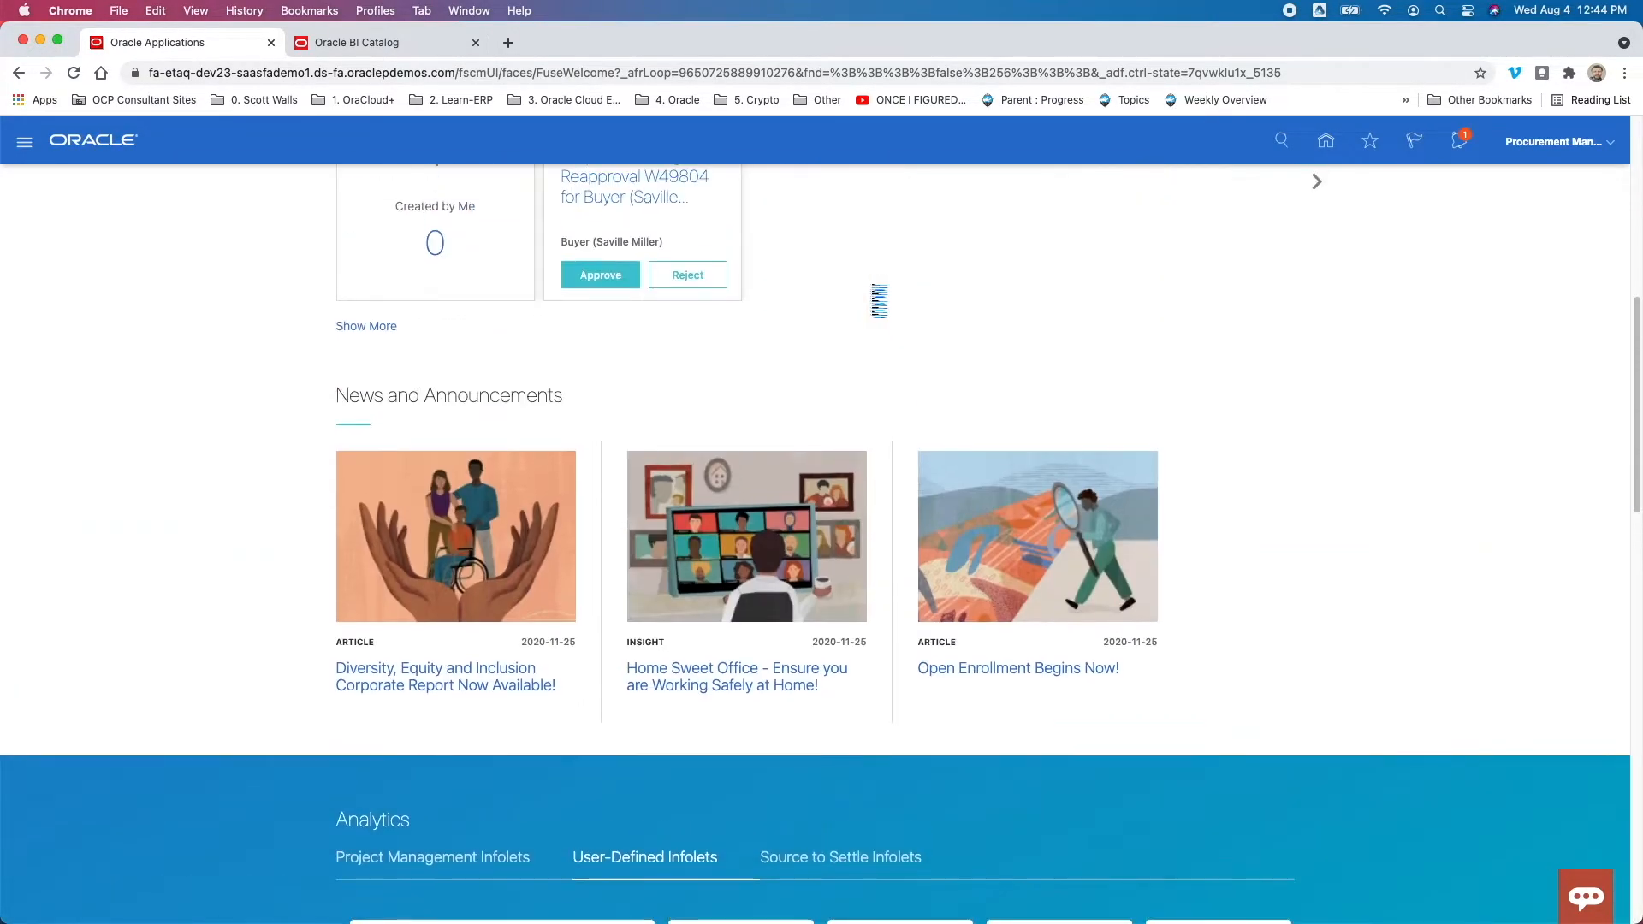
scroll(871, 288, "down", 8)
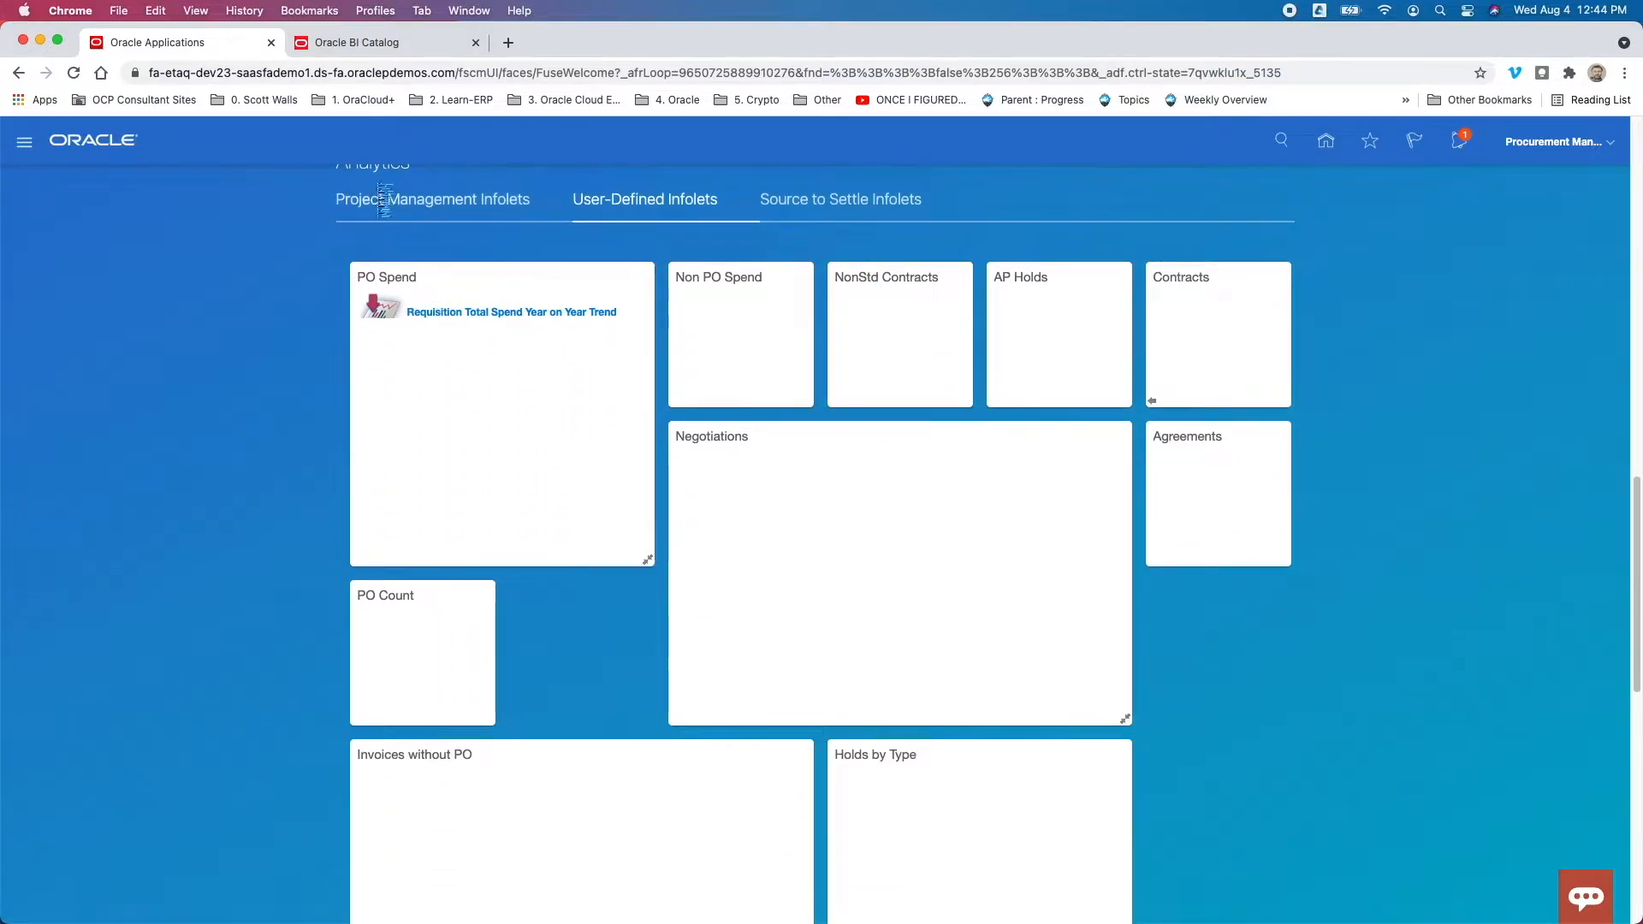
double_click(374, 169)
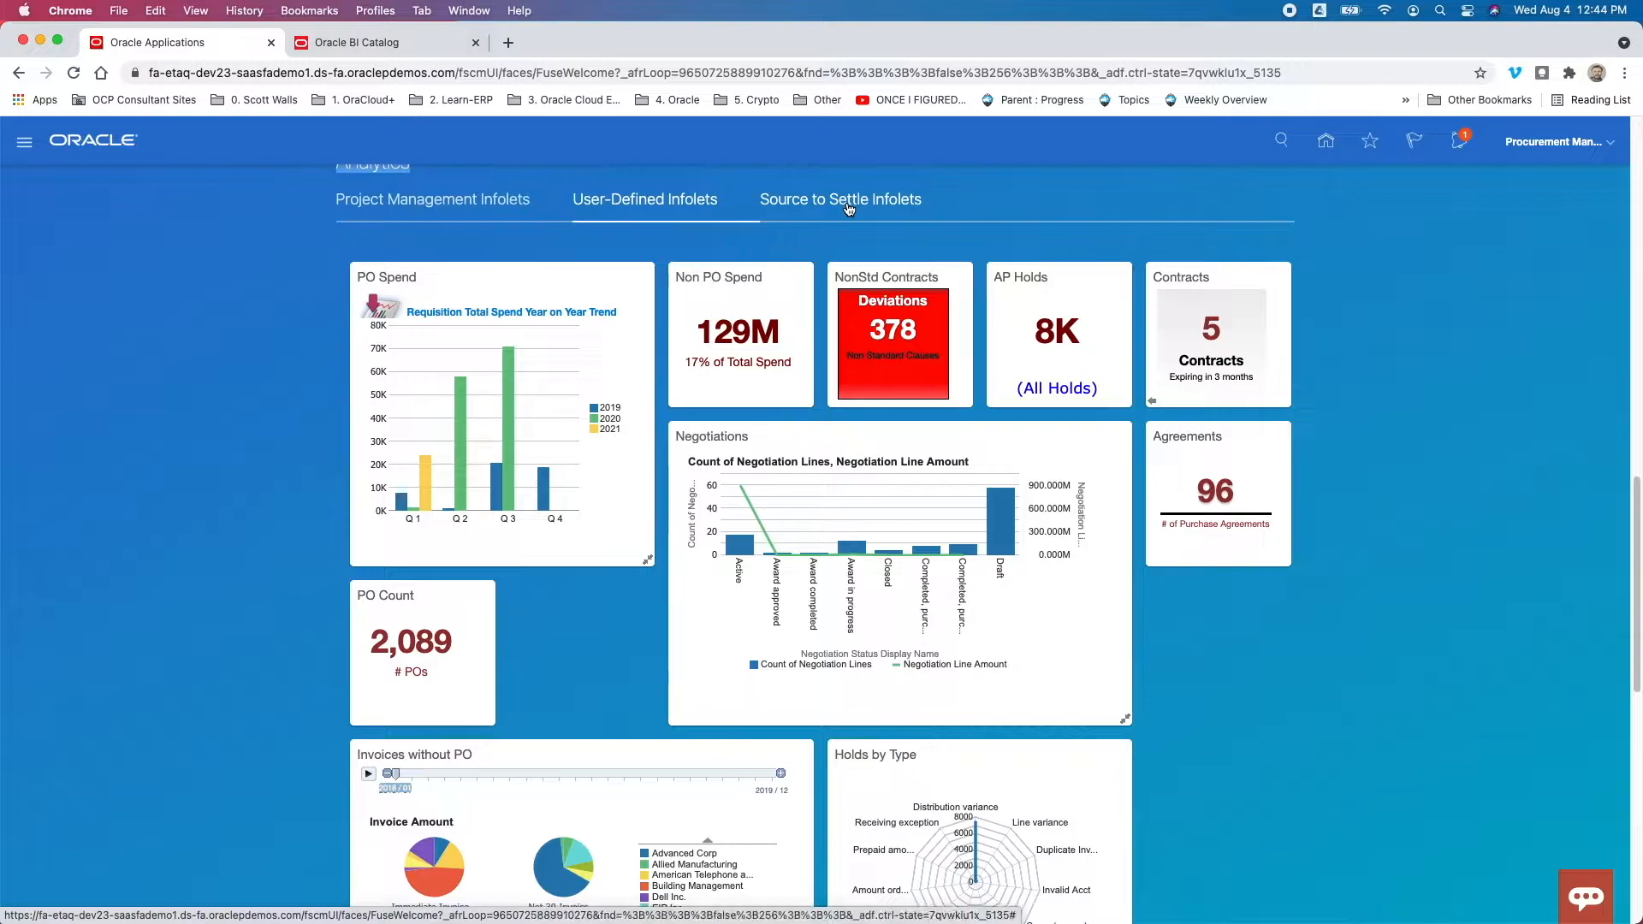
scroll(849, 210, "up", 15)
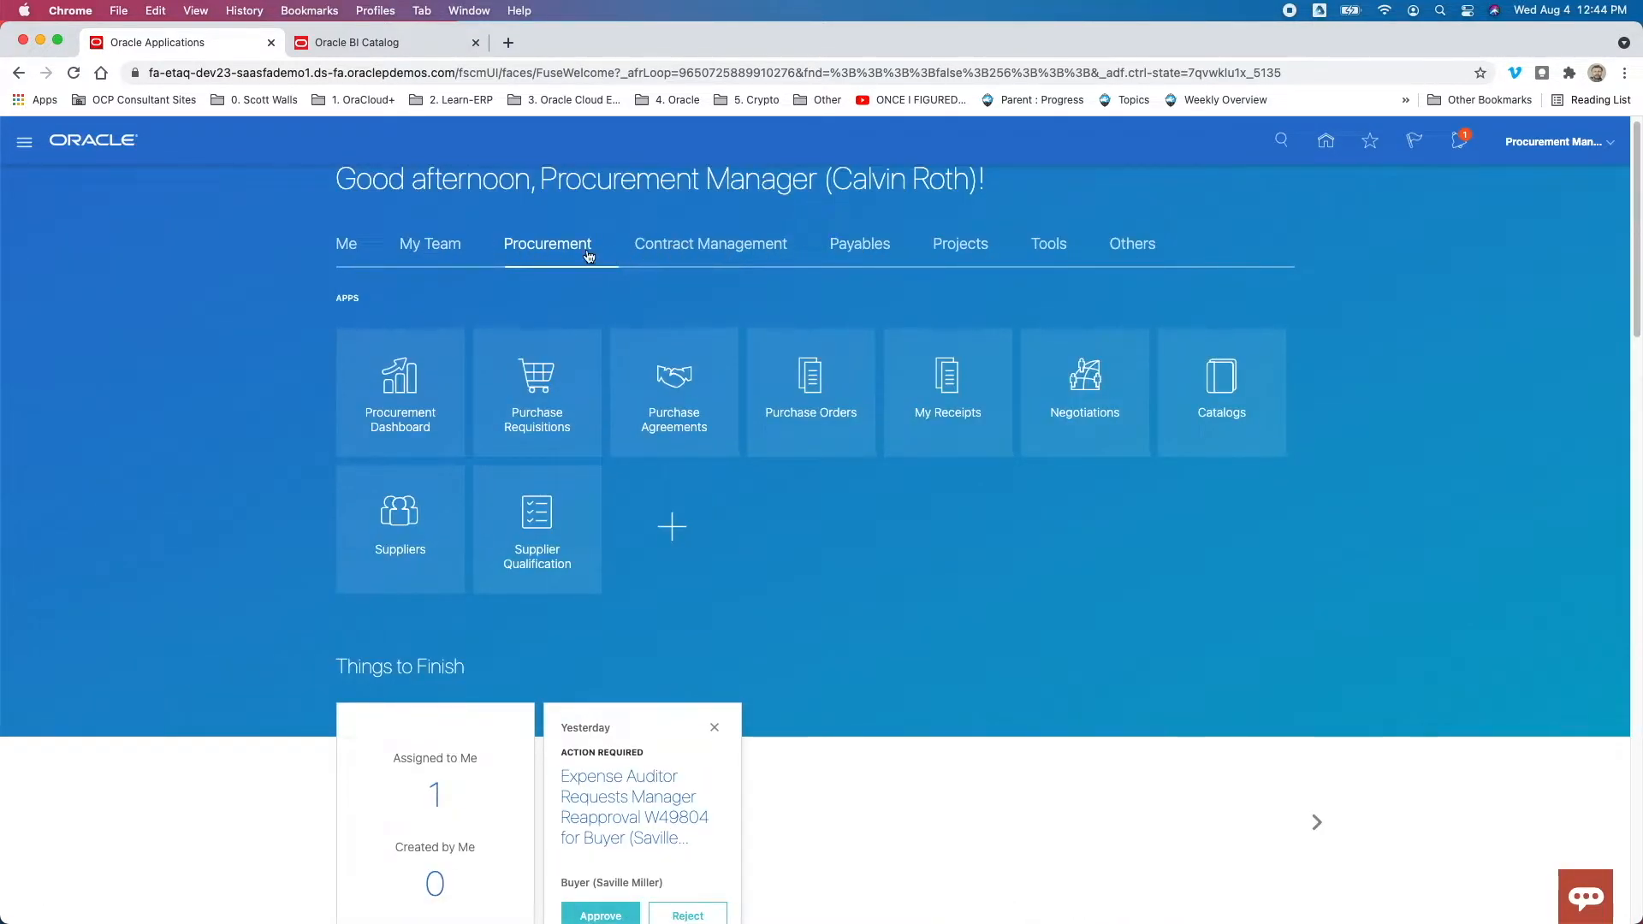
scroll(445, 269, "down", 5)
scroll(421, 285, "down", 10)
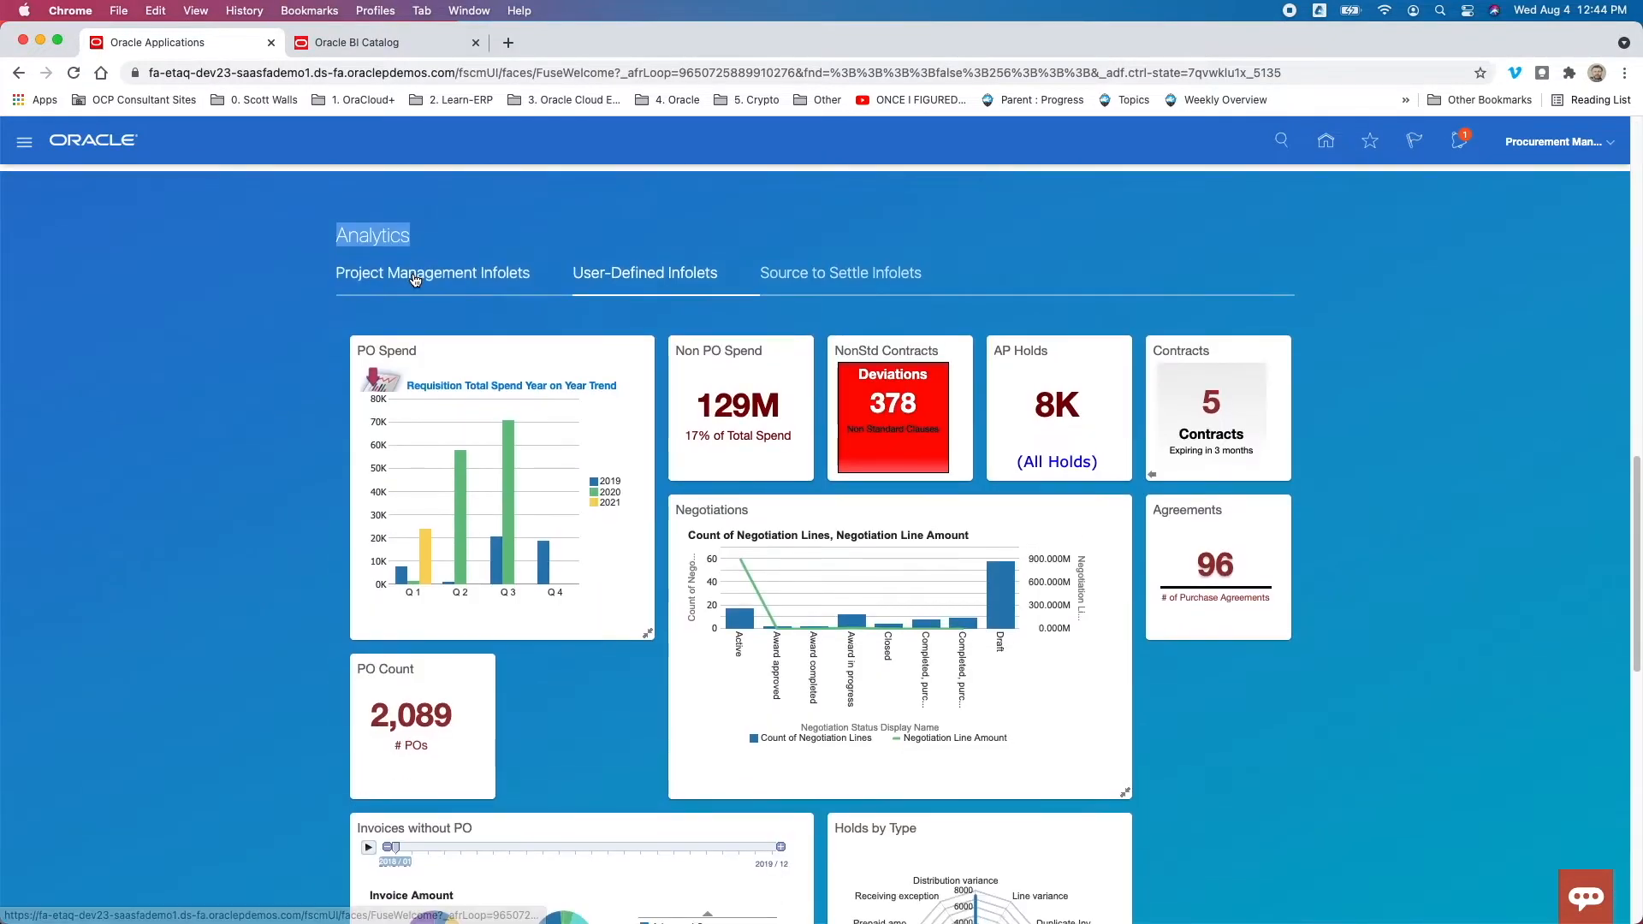
Step: Show the Source to Settle Infolets and view the list of infolets available for that page
left_click(843, 274)
scroll(842, 328, "down", 5)
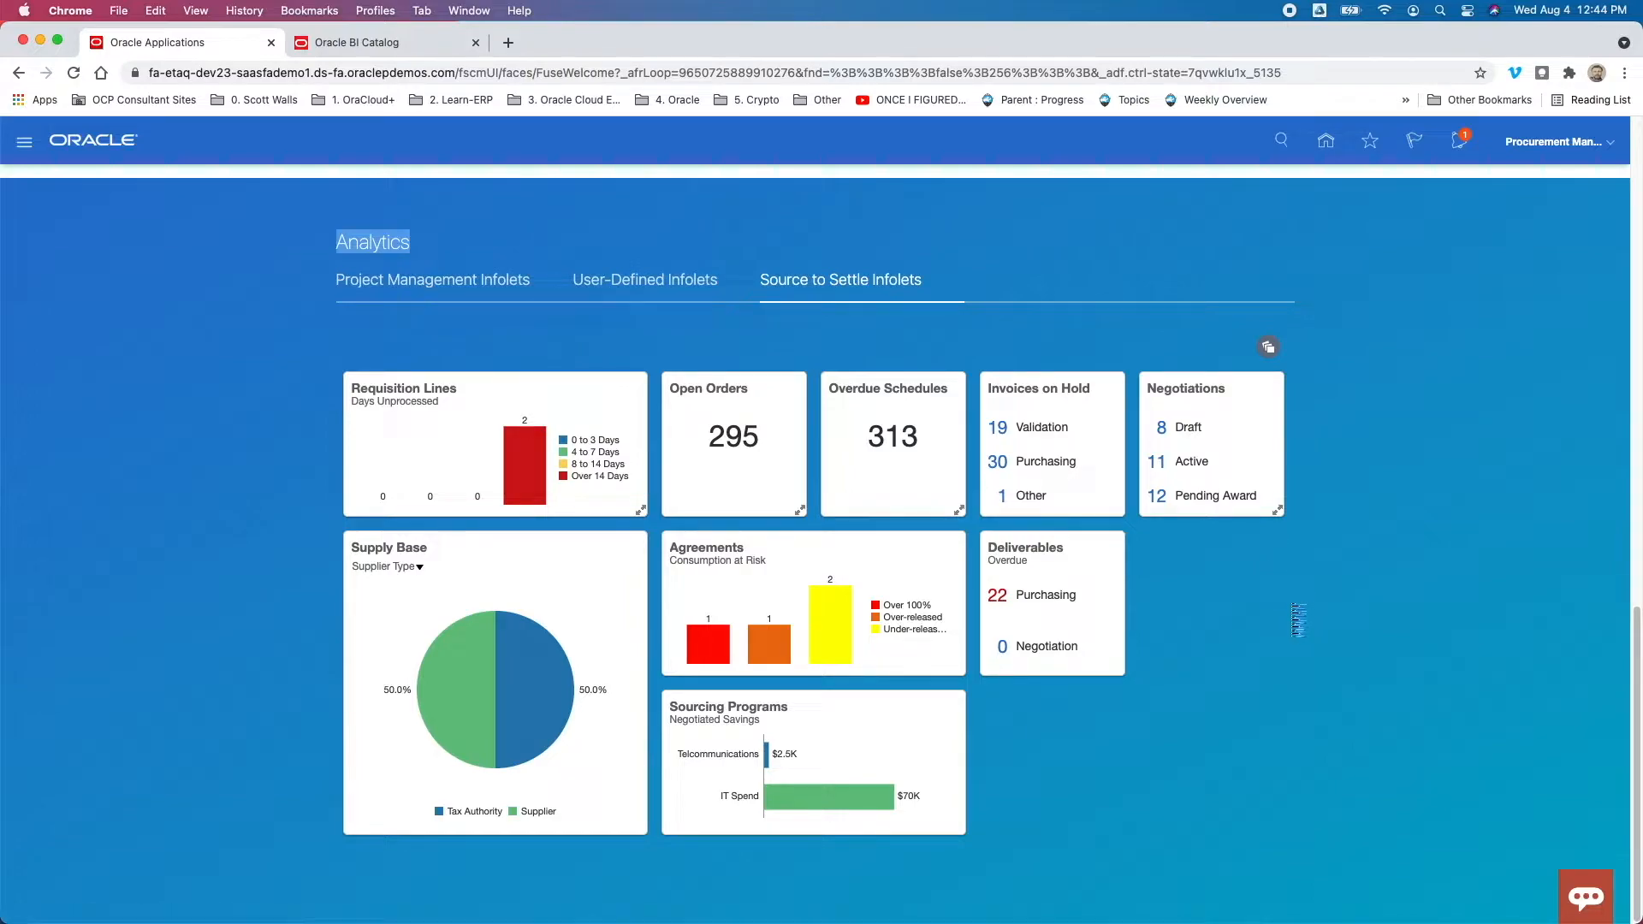
left_click(1268, 349)
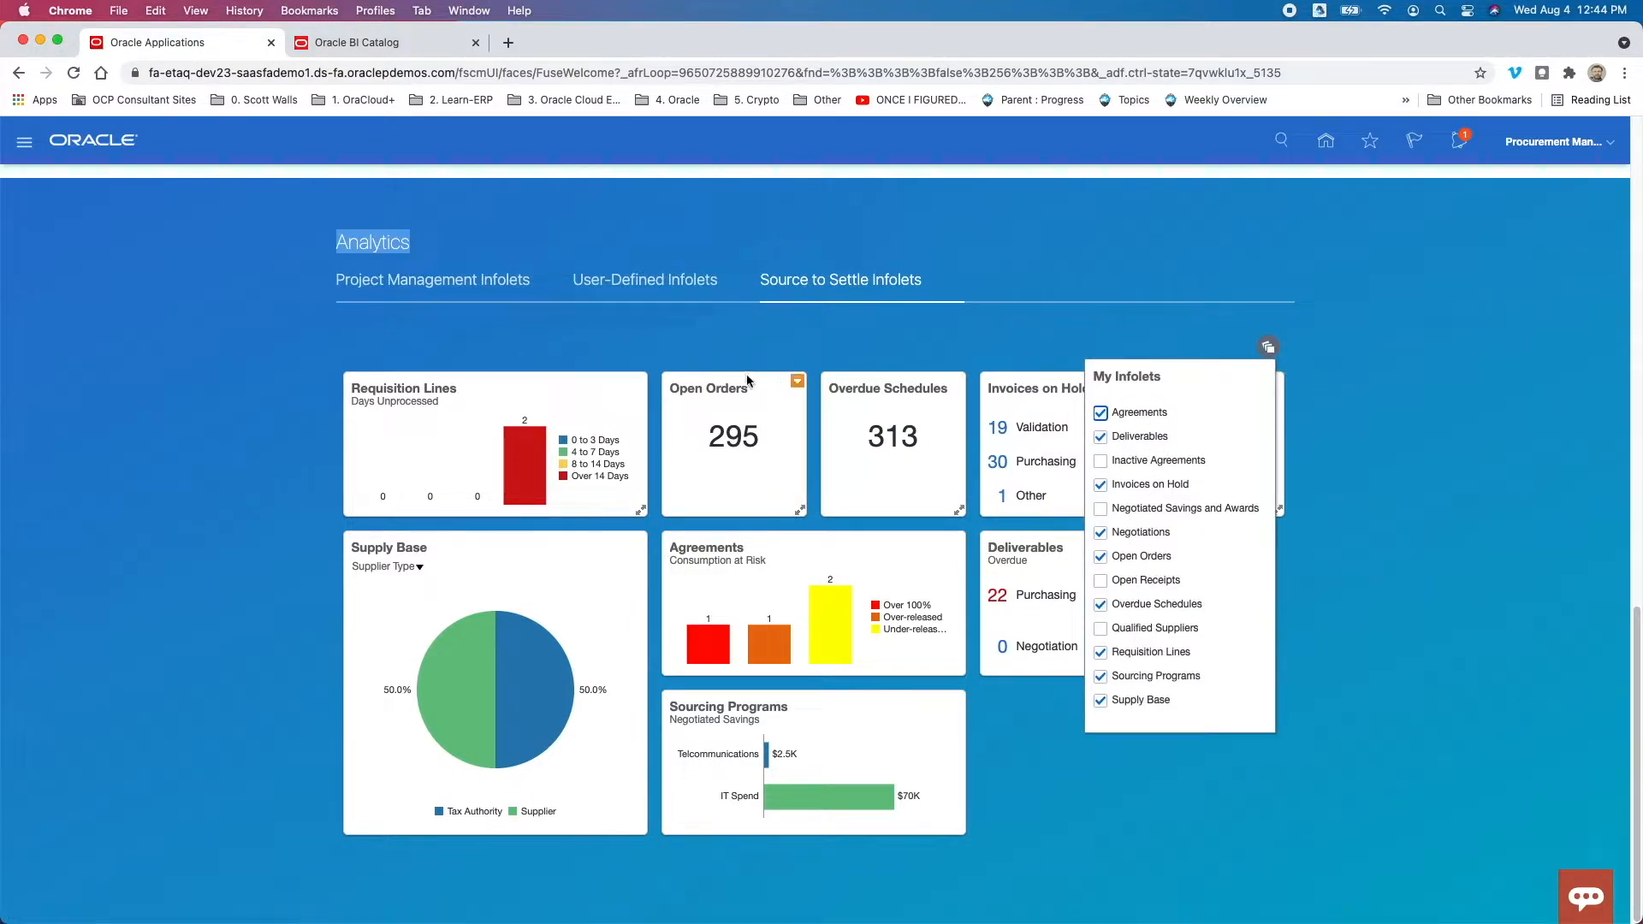
left_click(1370, 467)
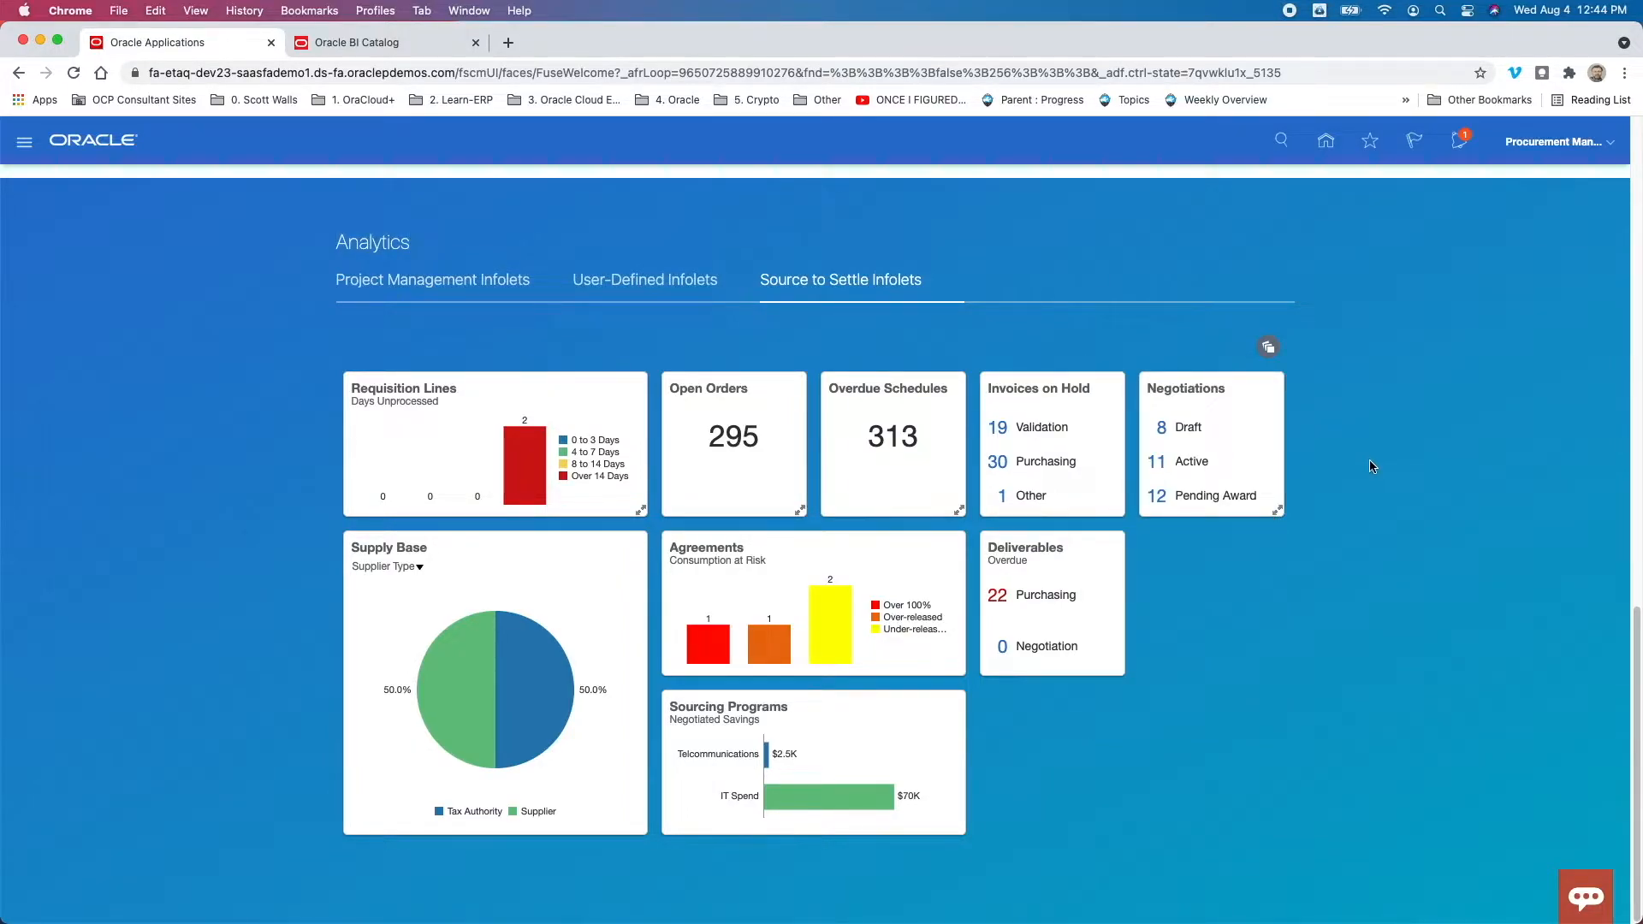
Step: Open the Negotiations work area from the Procurement apps and examine its infolets and the My Infolets list
scroll(1369, 467, "up", 10)
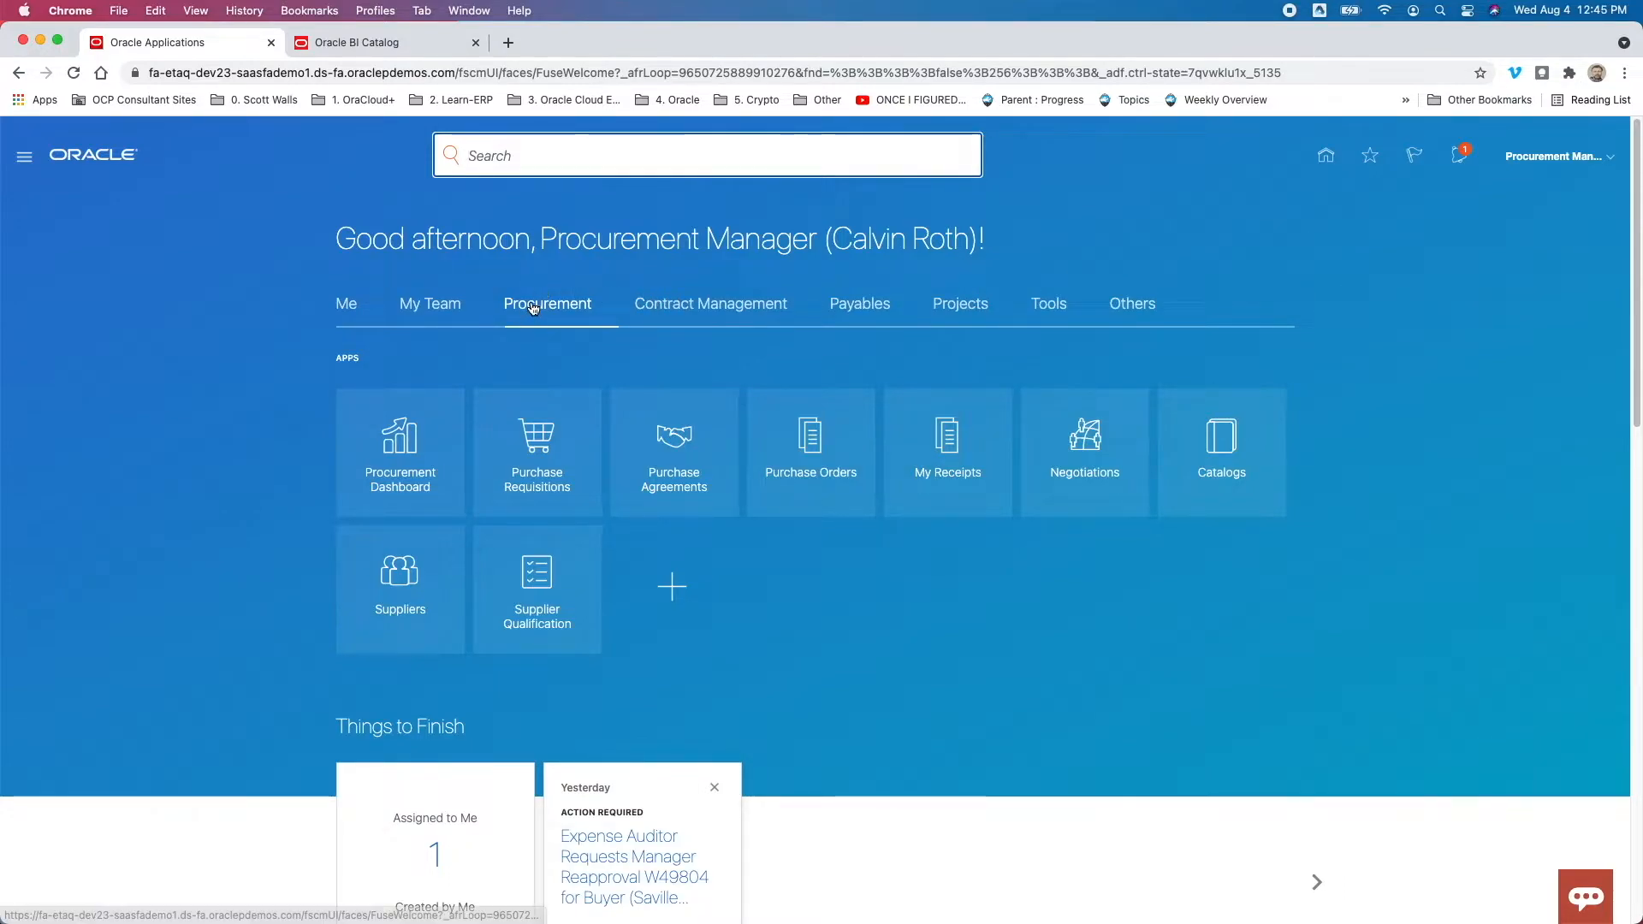
left_click(1098, 439)
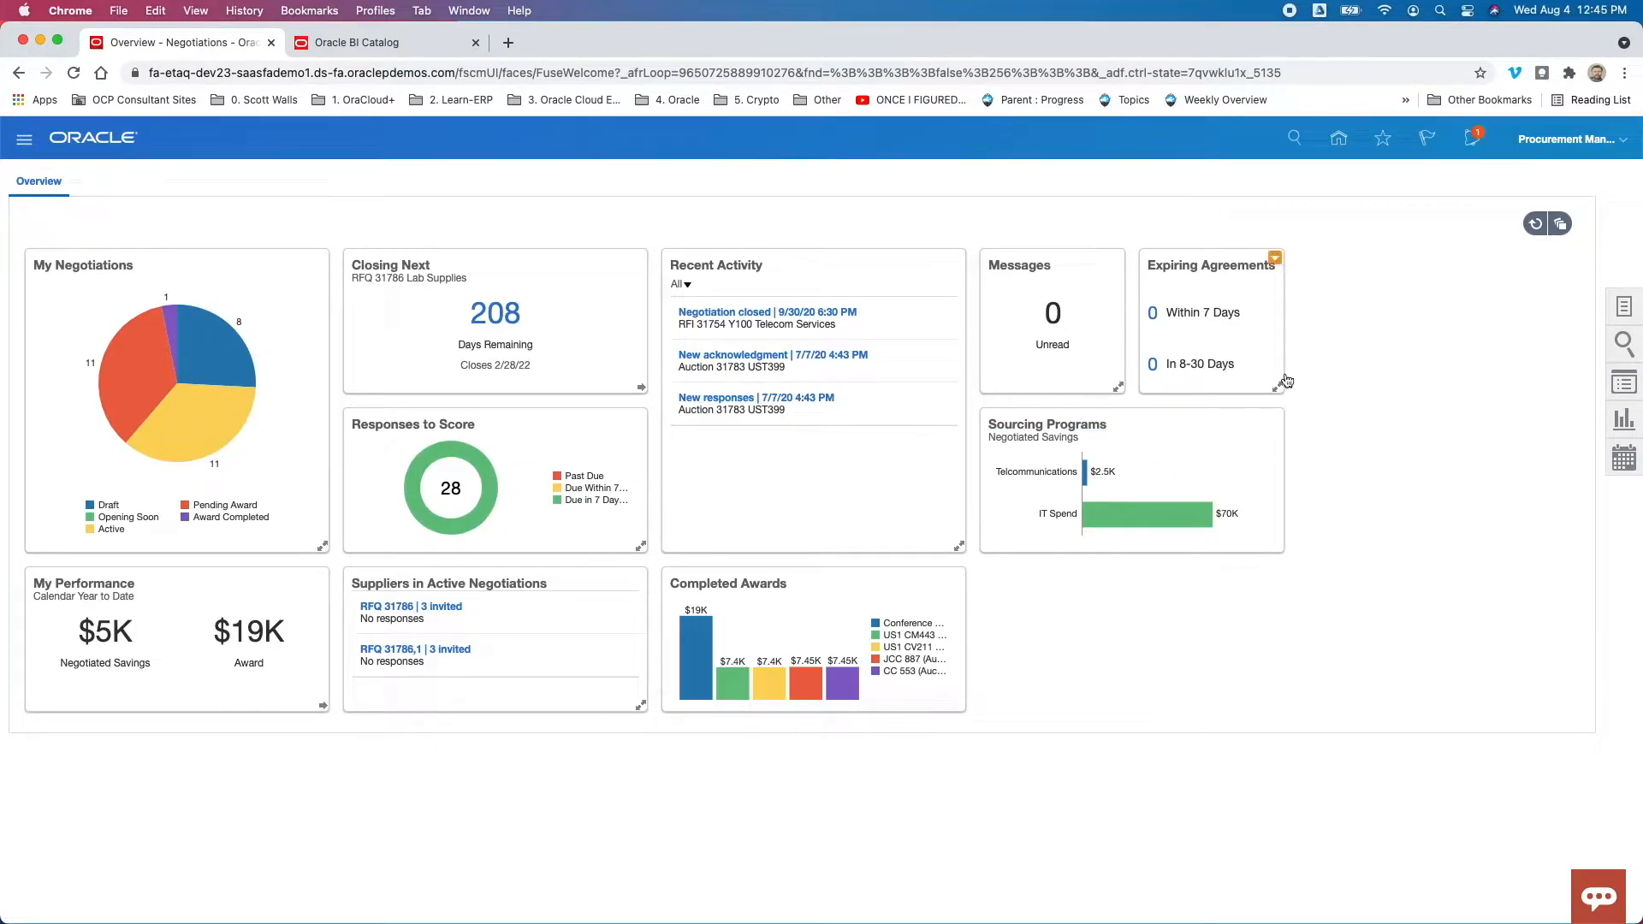
left_click(1560, 224)
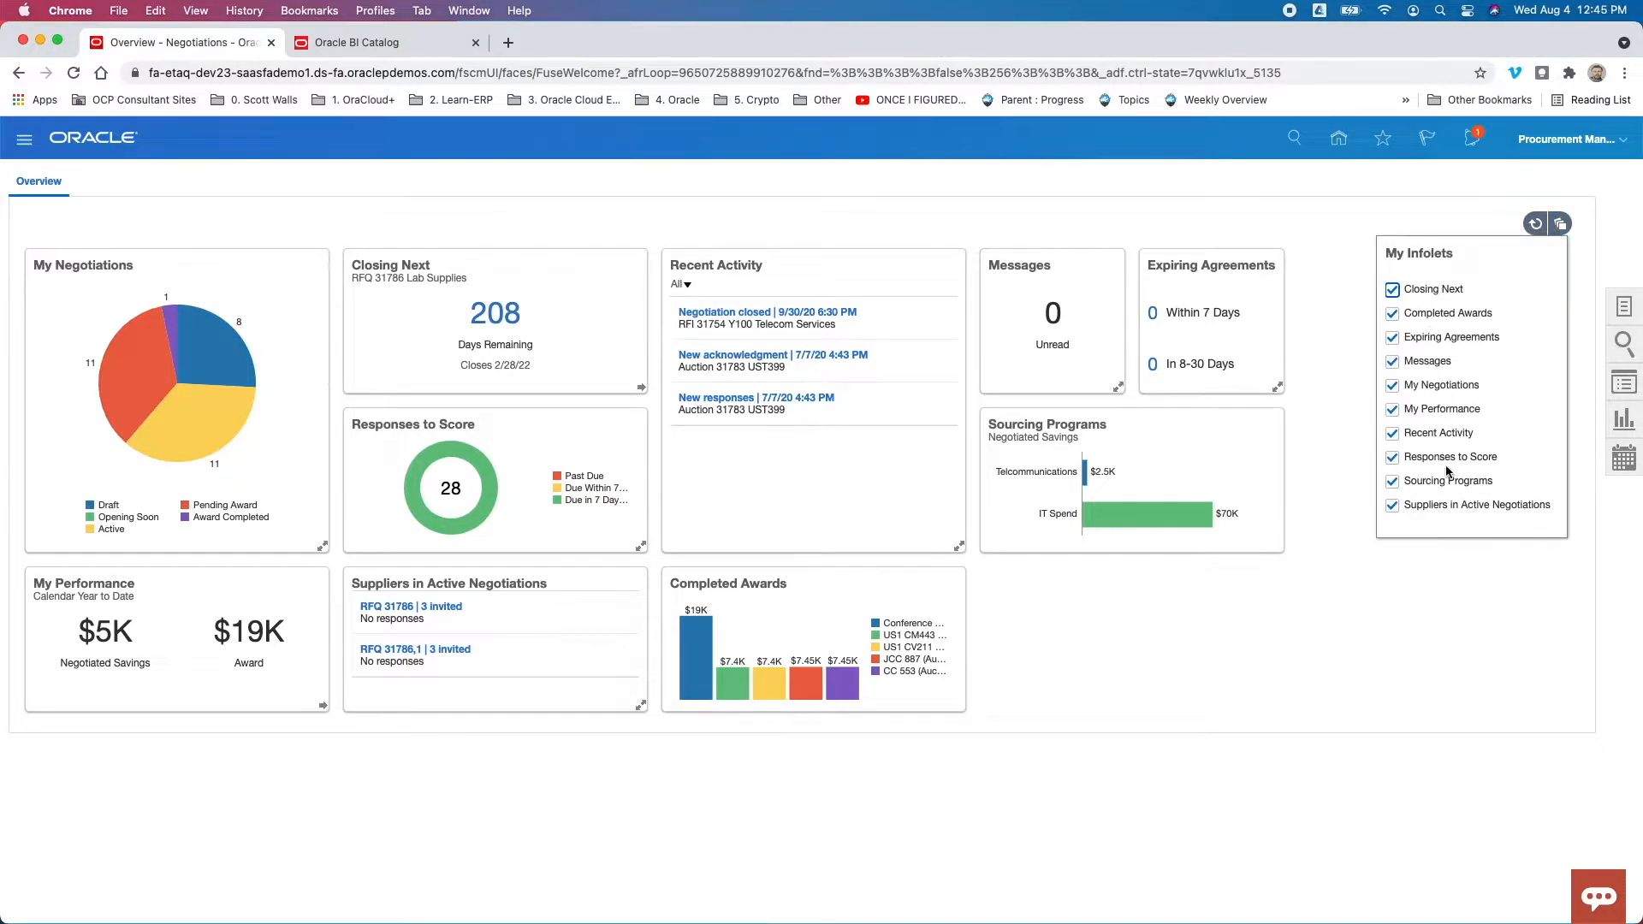
left_click(1418, 670)
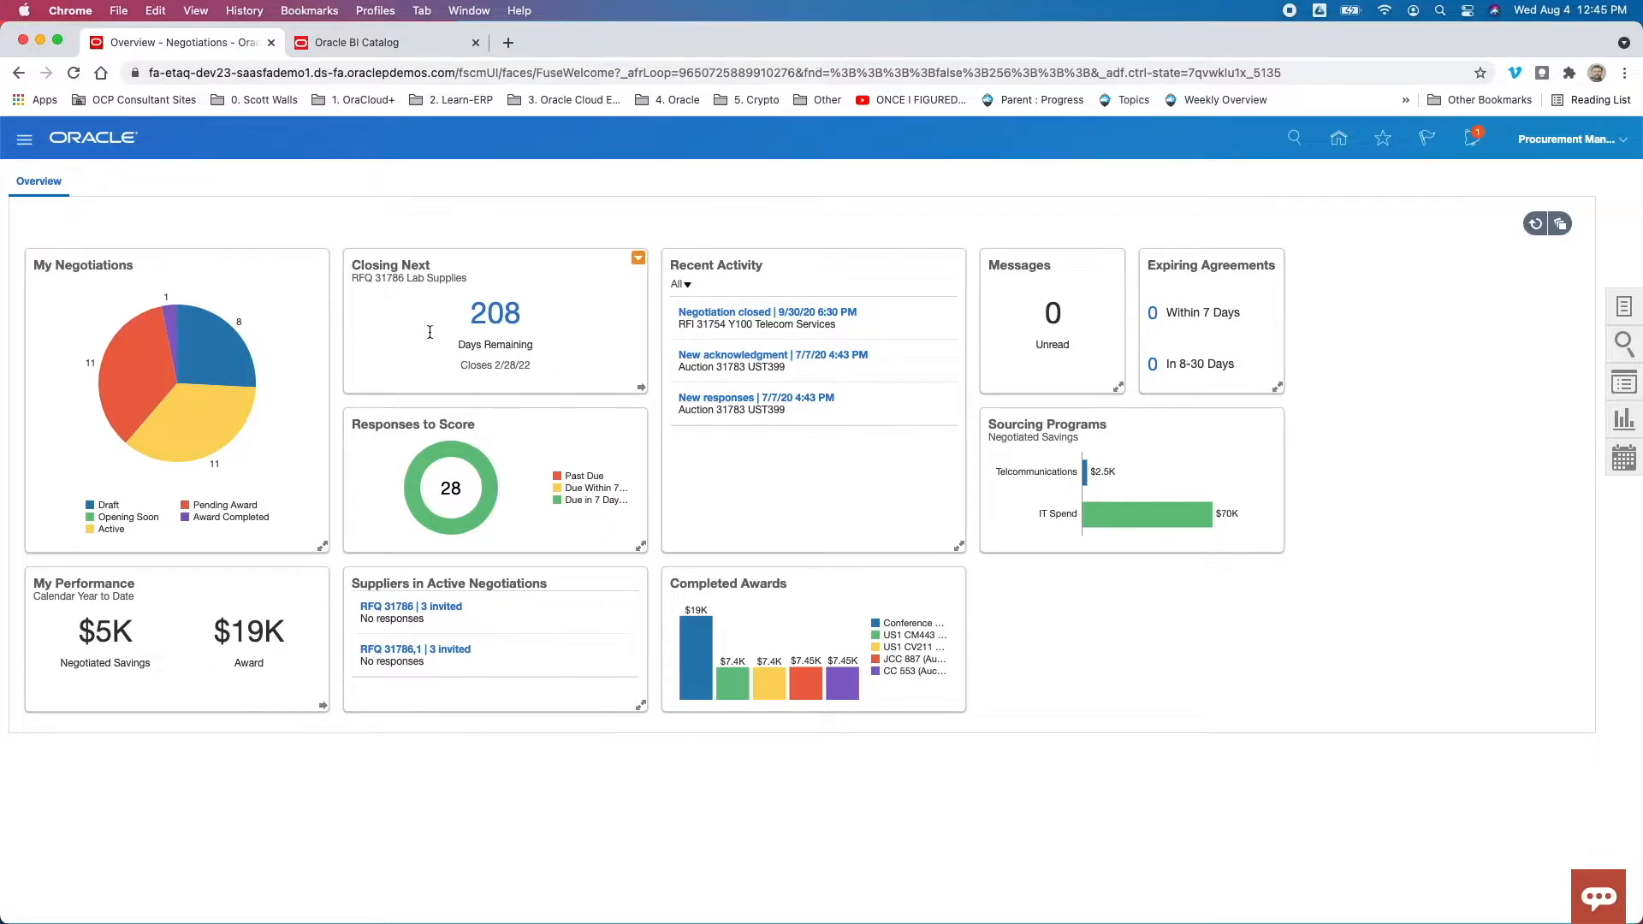
mouse_move(173, 373)
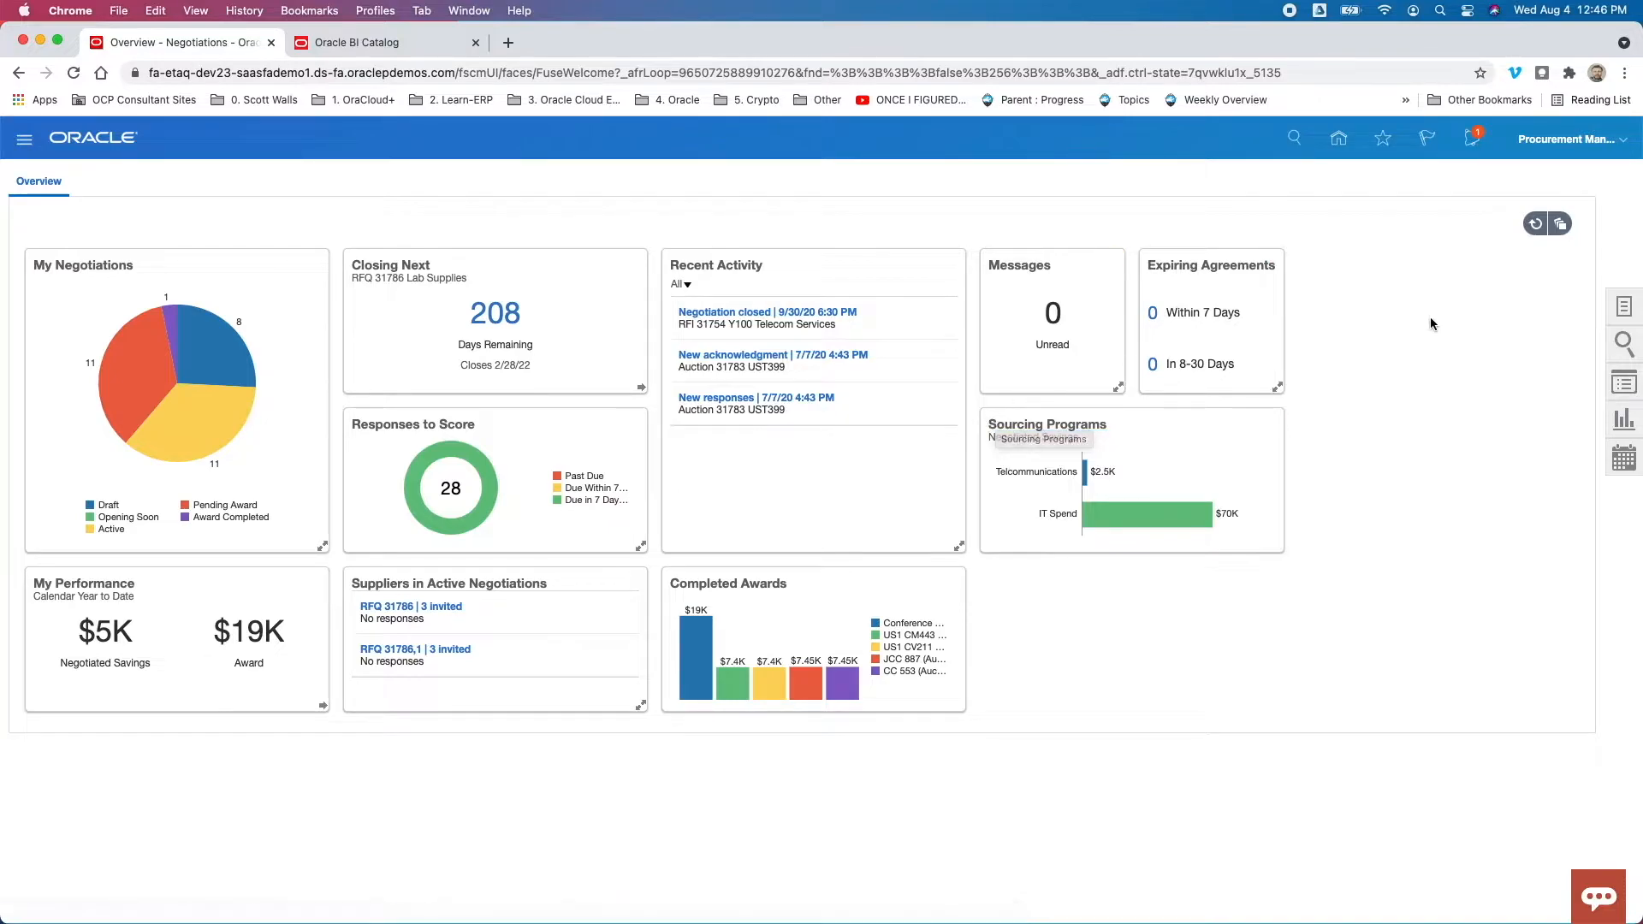
Step: Open the Manage Negotiations task and switch its search to advanced mode
left_click(1623, 314)
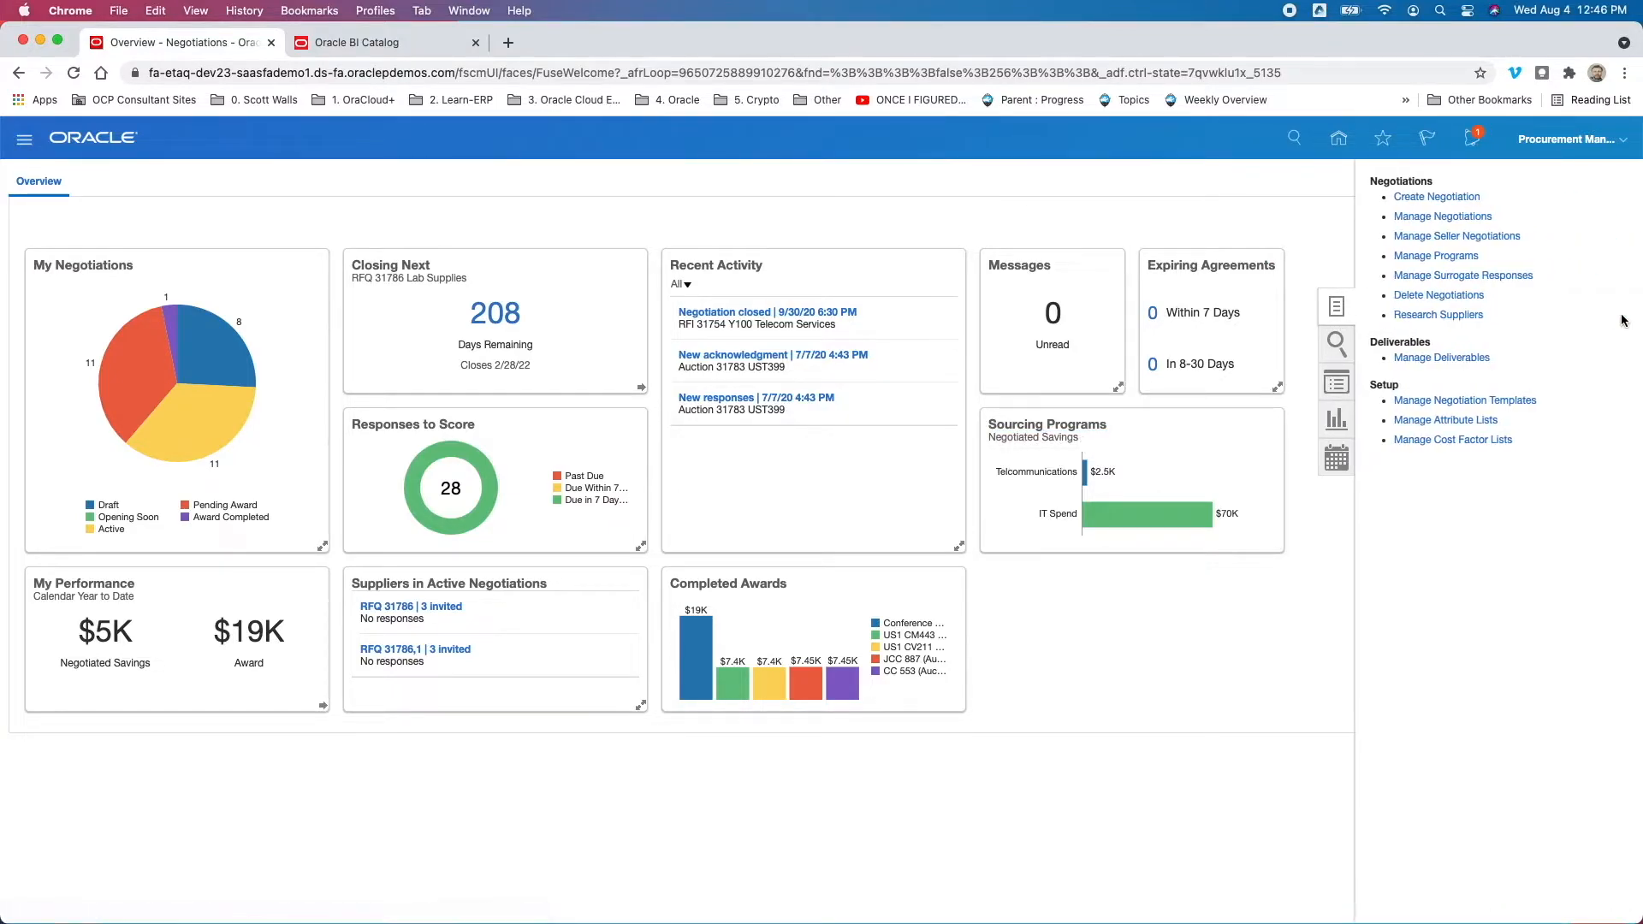
left_click(1456, 220)
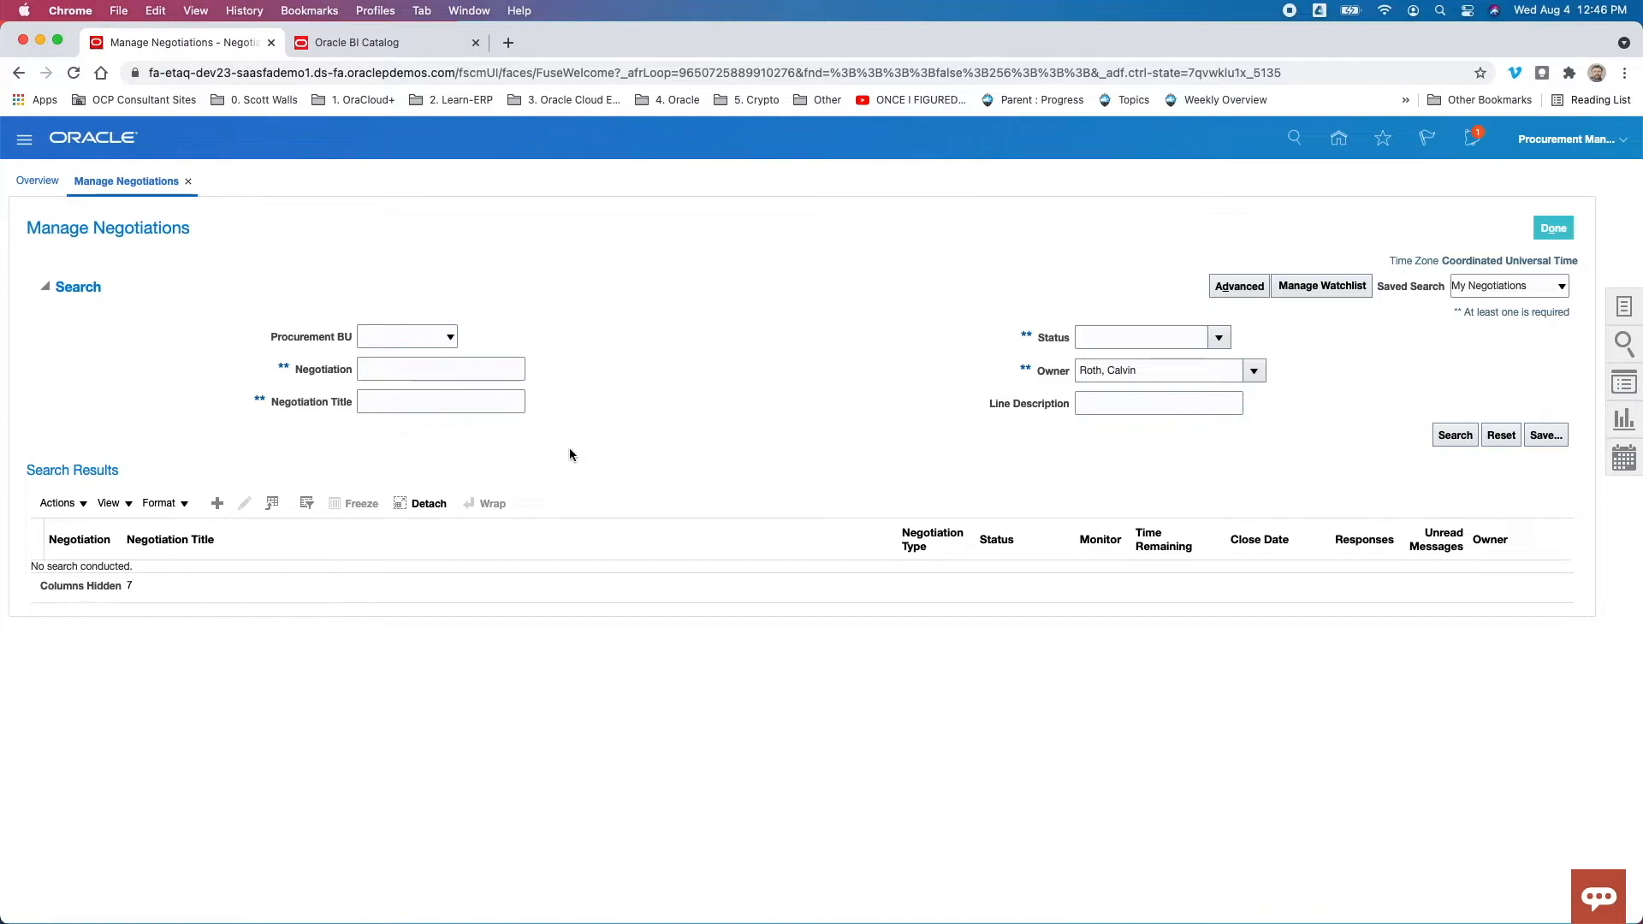
left_click(1238, 287)
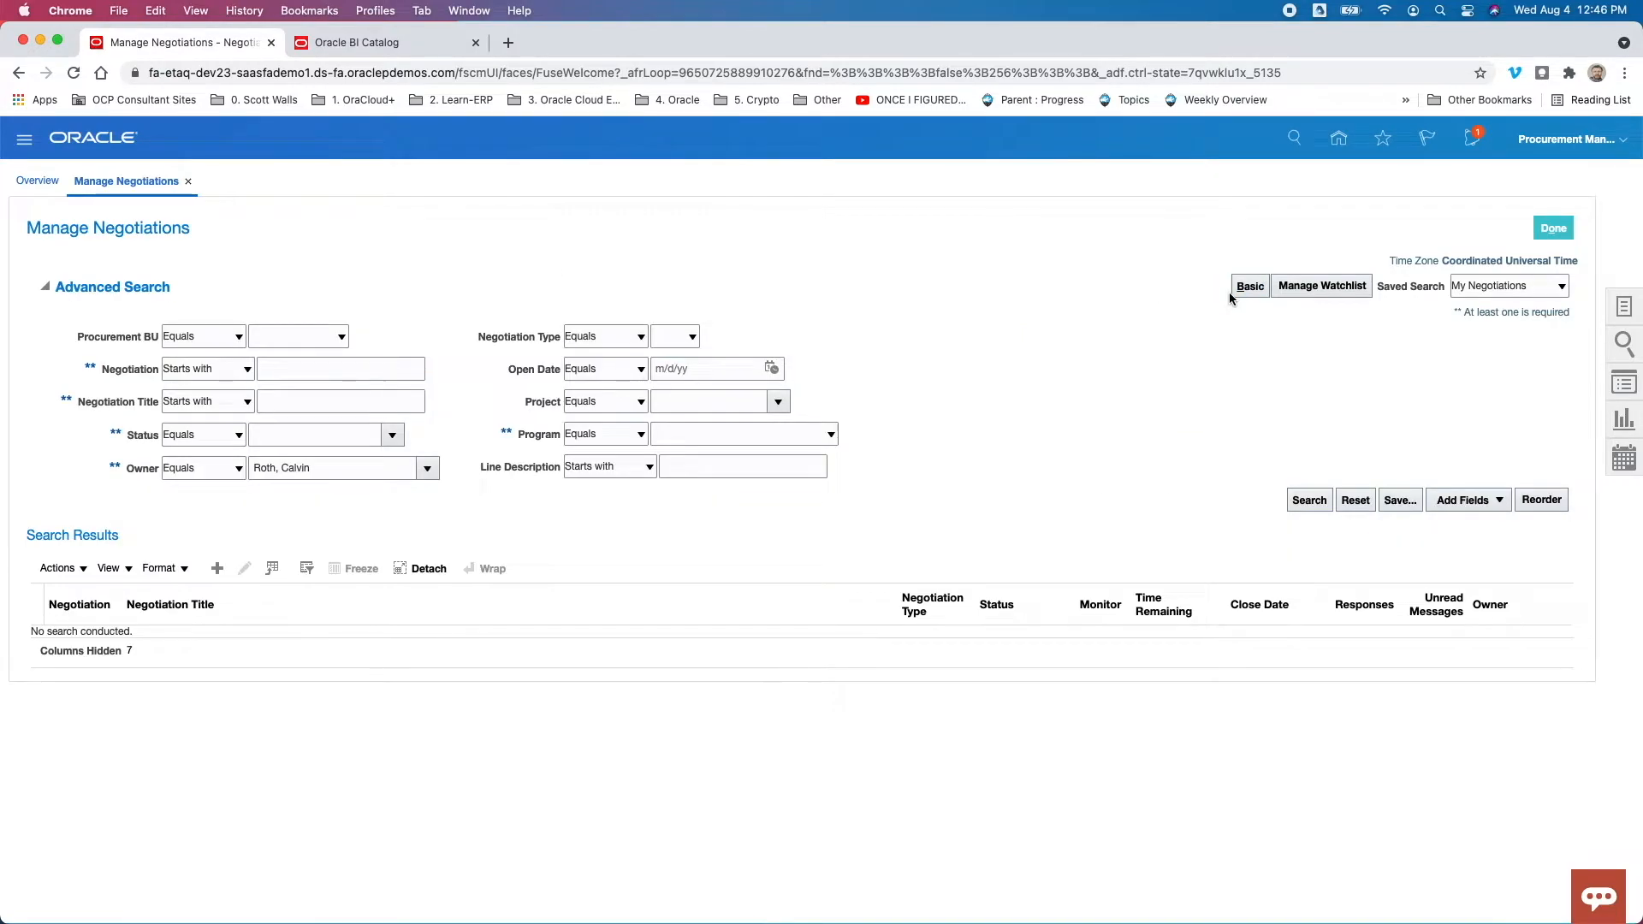
Step: View the fields that can be added to the advanced search and the columns available for the search results
left_click(1445, 506)
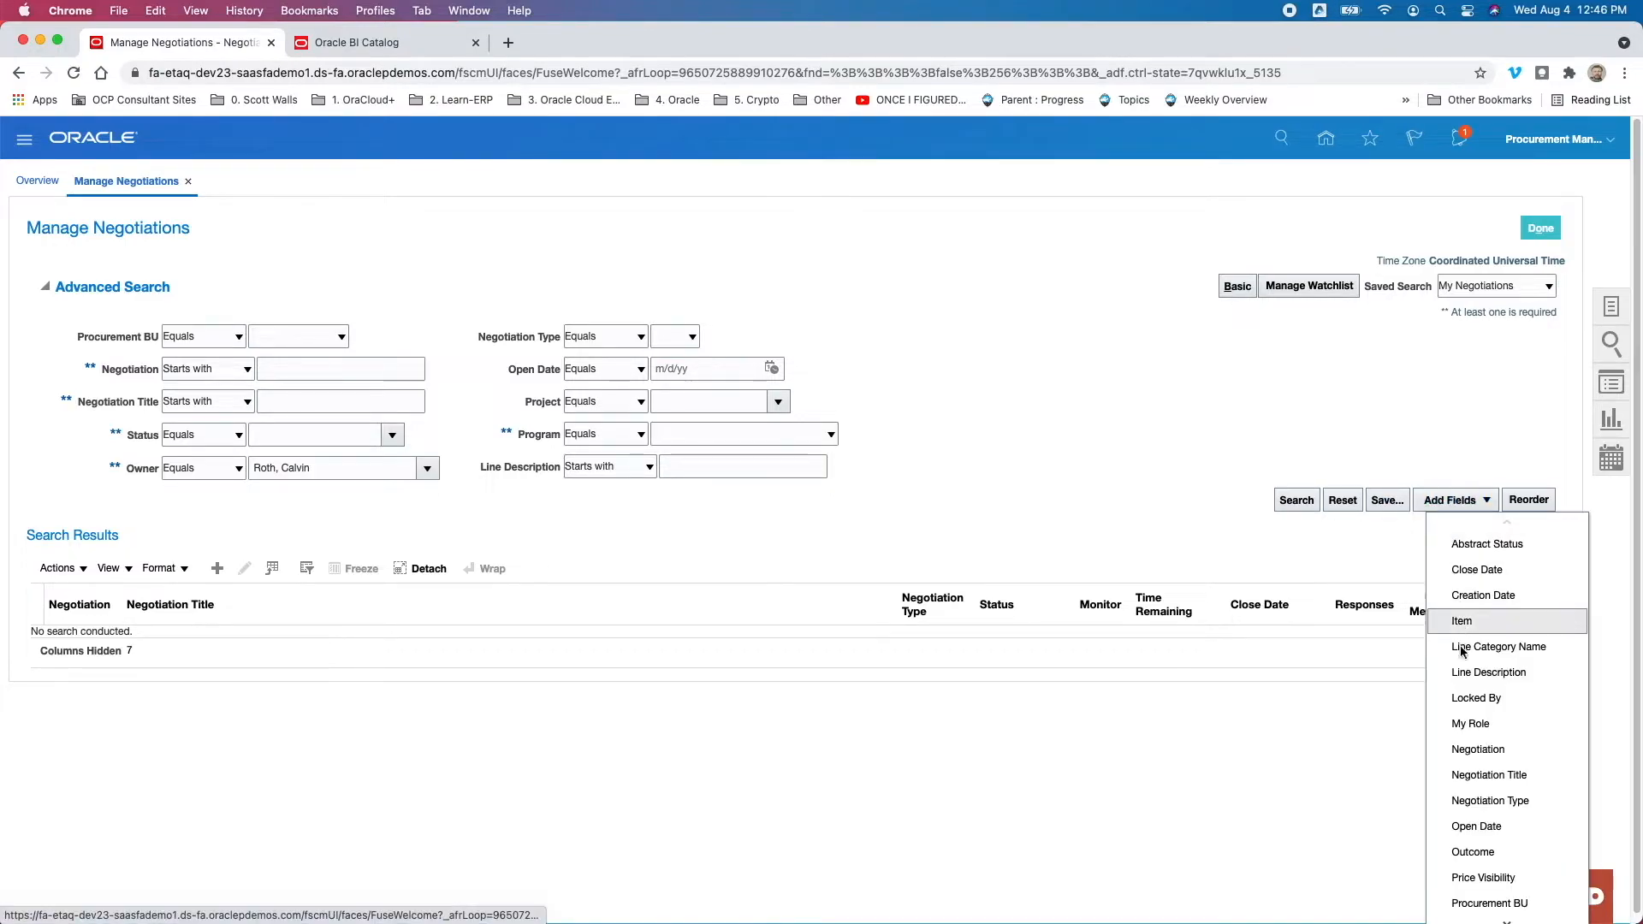
left_click(1316, 411)
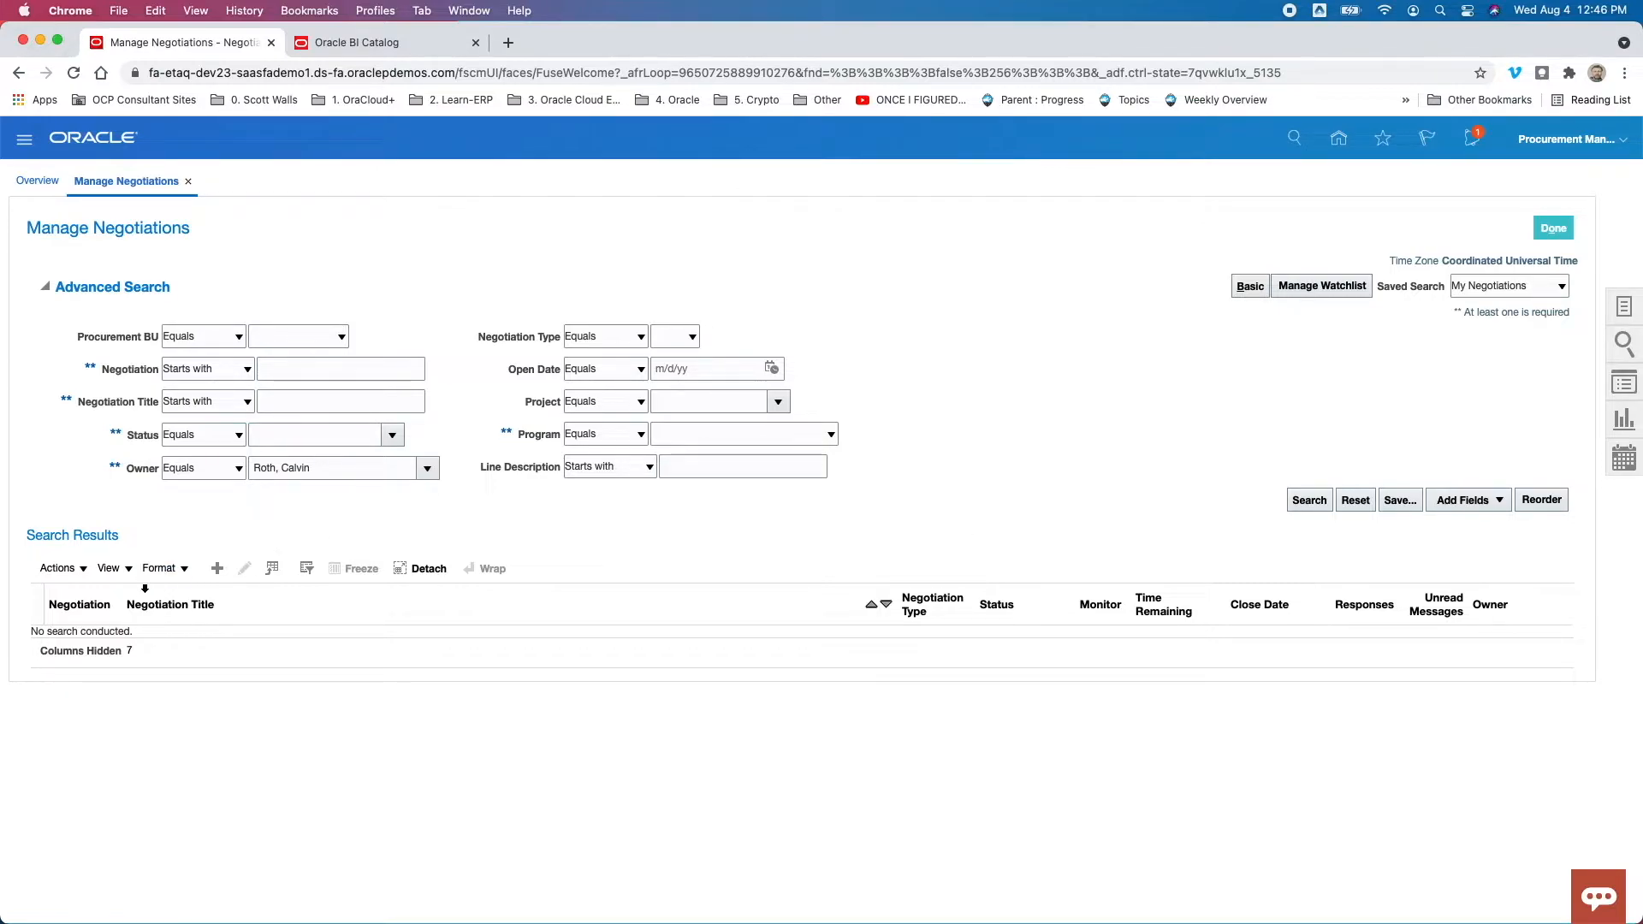
left_click(110, 569)
mouse_move(225, 683)
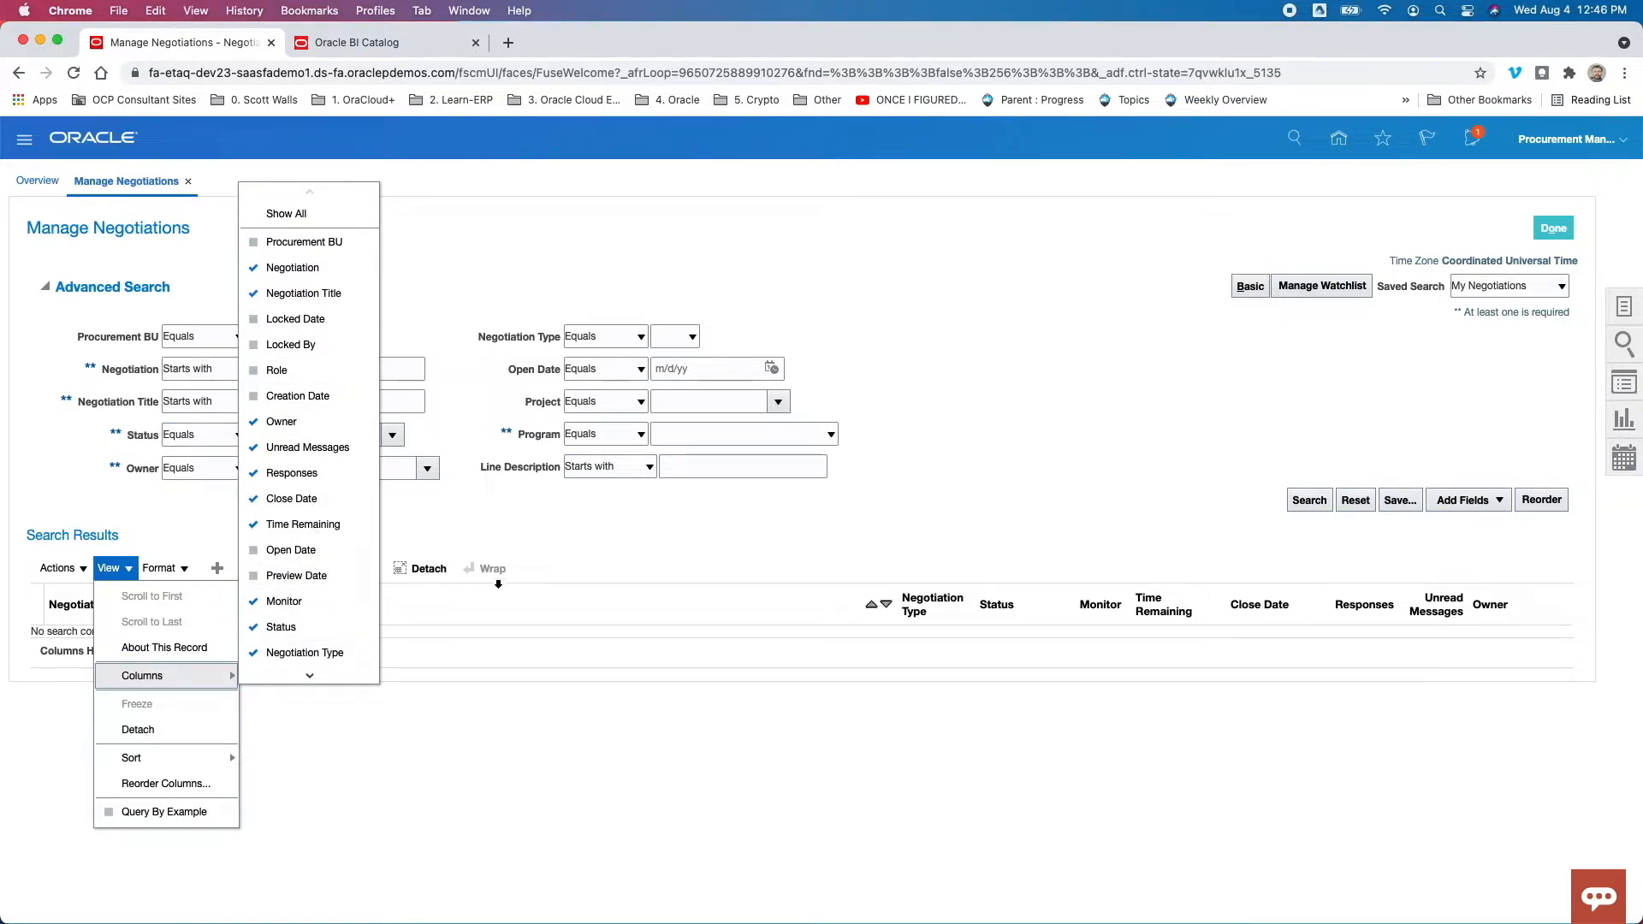
left_click(588, 557)
Step: View the actions offered for the negotiation search results, including Export to Excel, and the list of saved searches
left_click(80, 572)
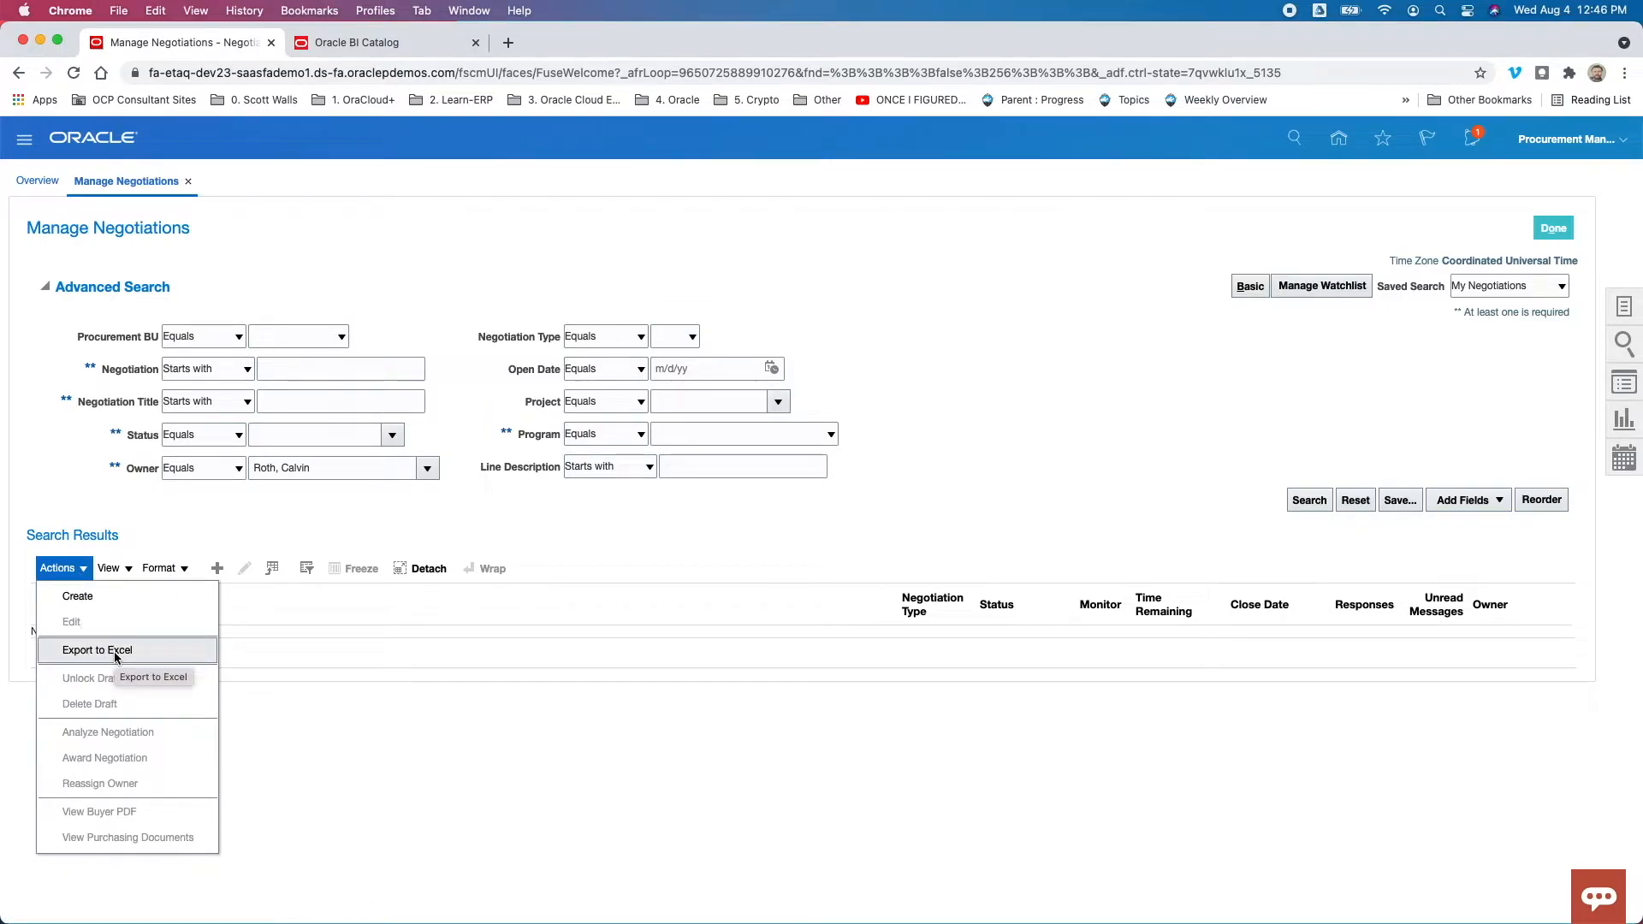
left_click(961, 466)
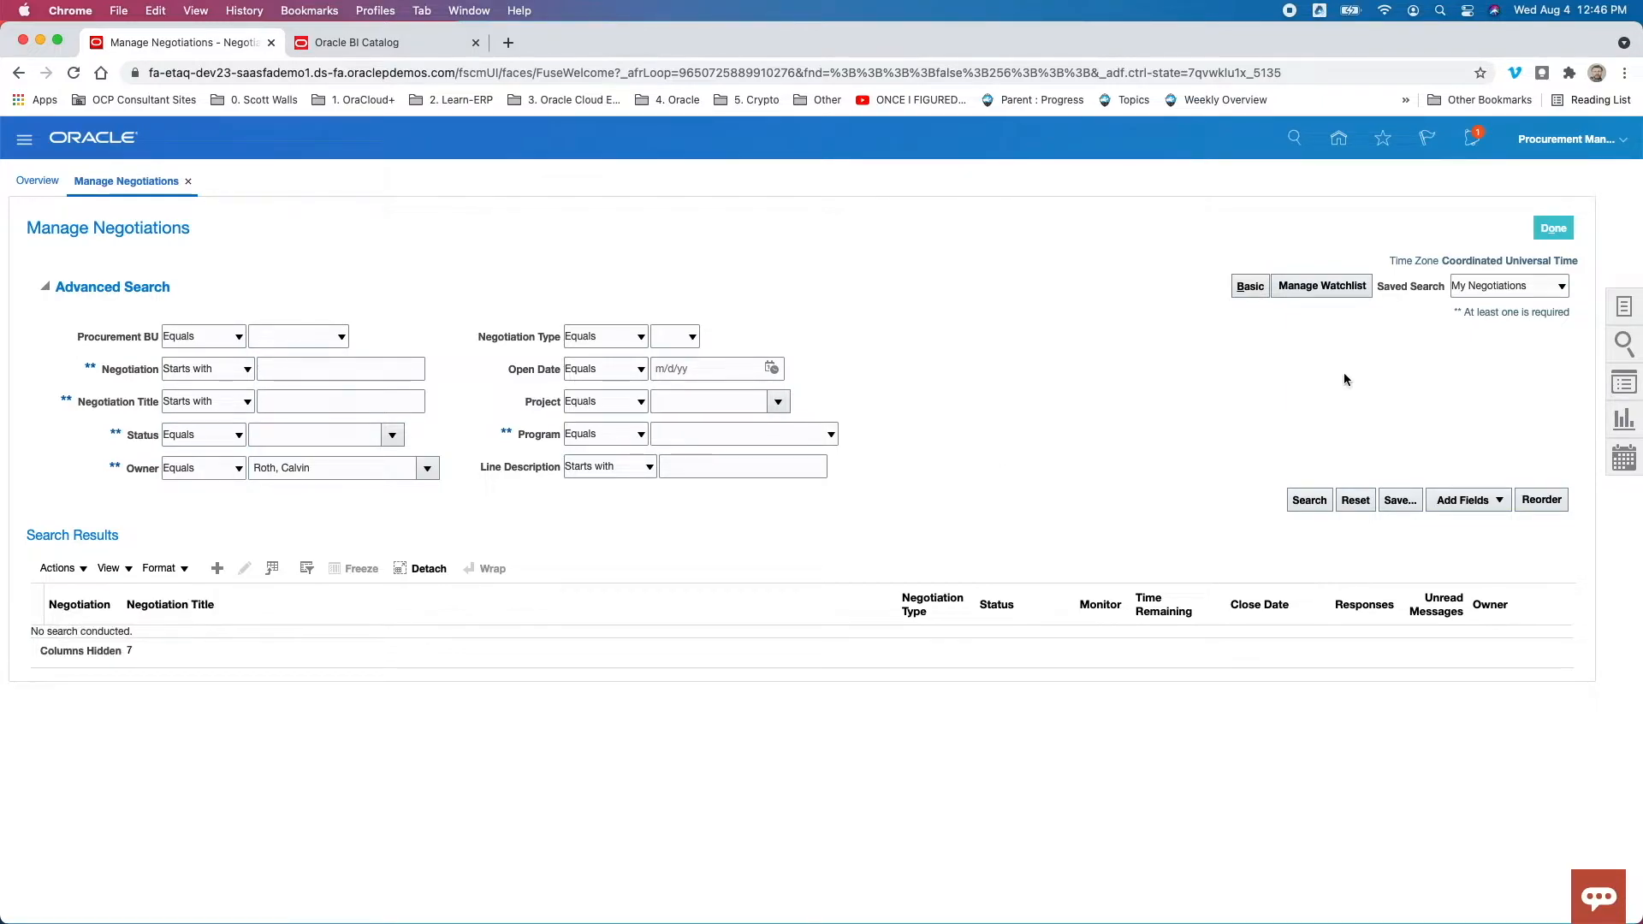
left_click(1536, 286)
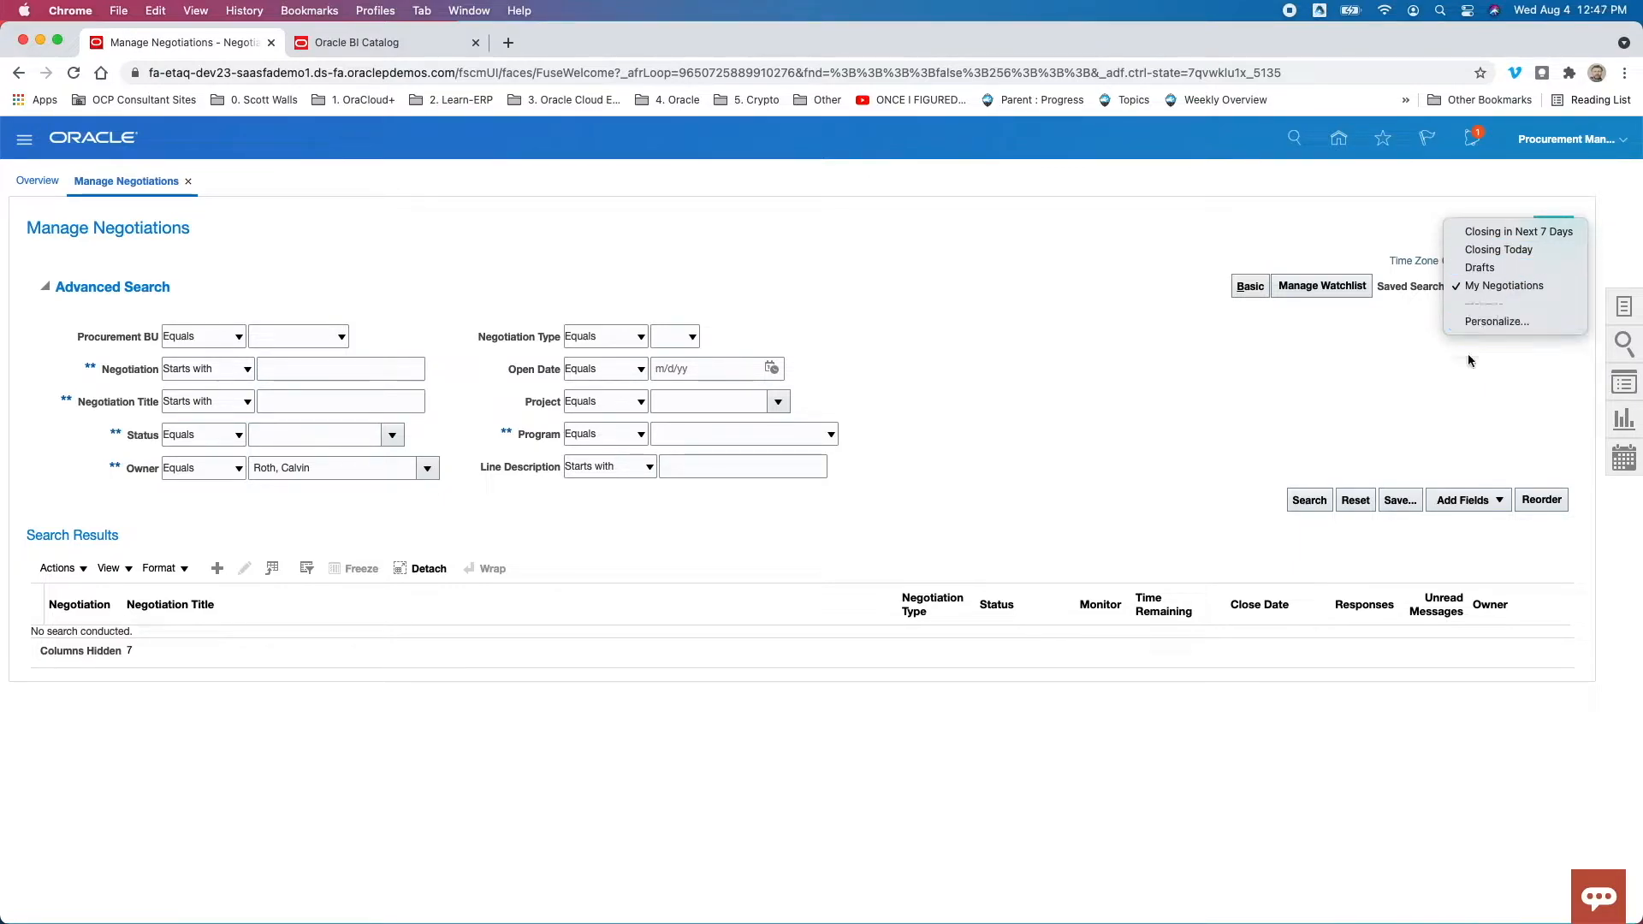
left_click(1109, 393)
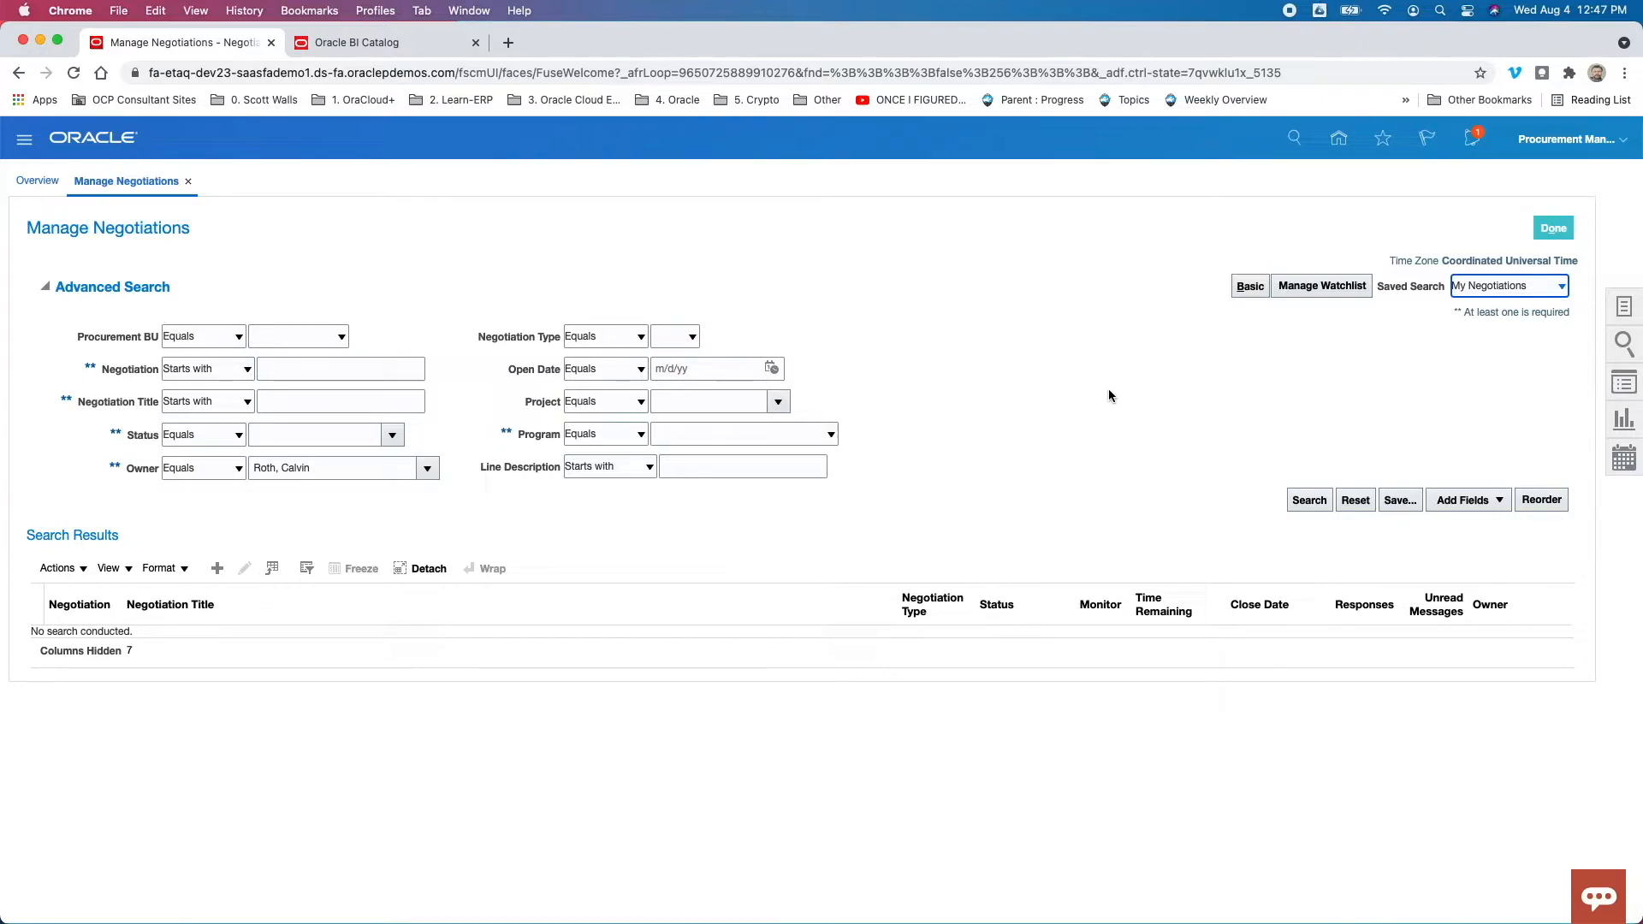
Step: Show the reports and analytics folders for negotiations and expand My Folders to view its contents
left_click(1628, 421)
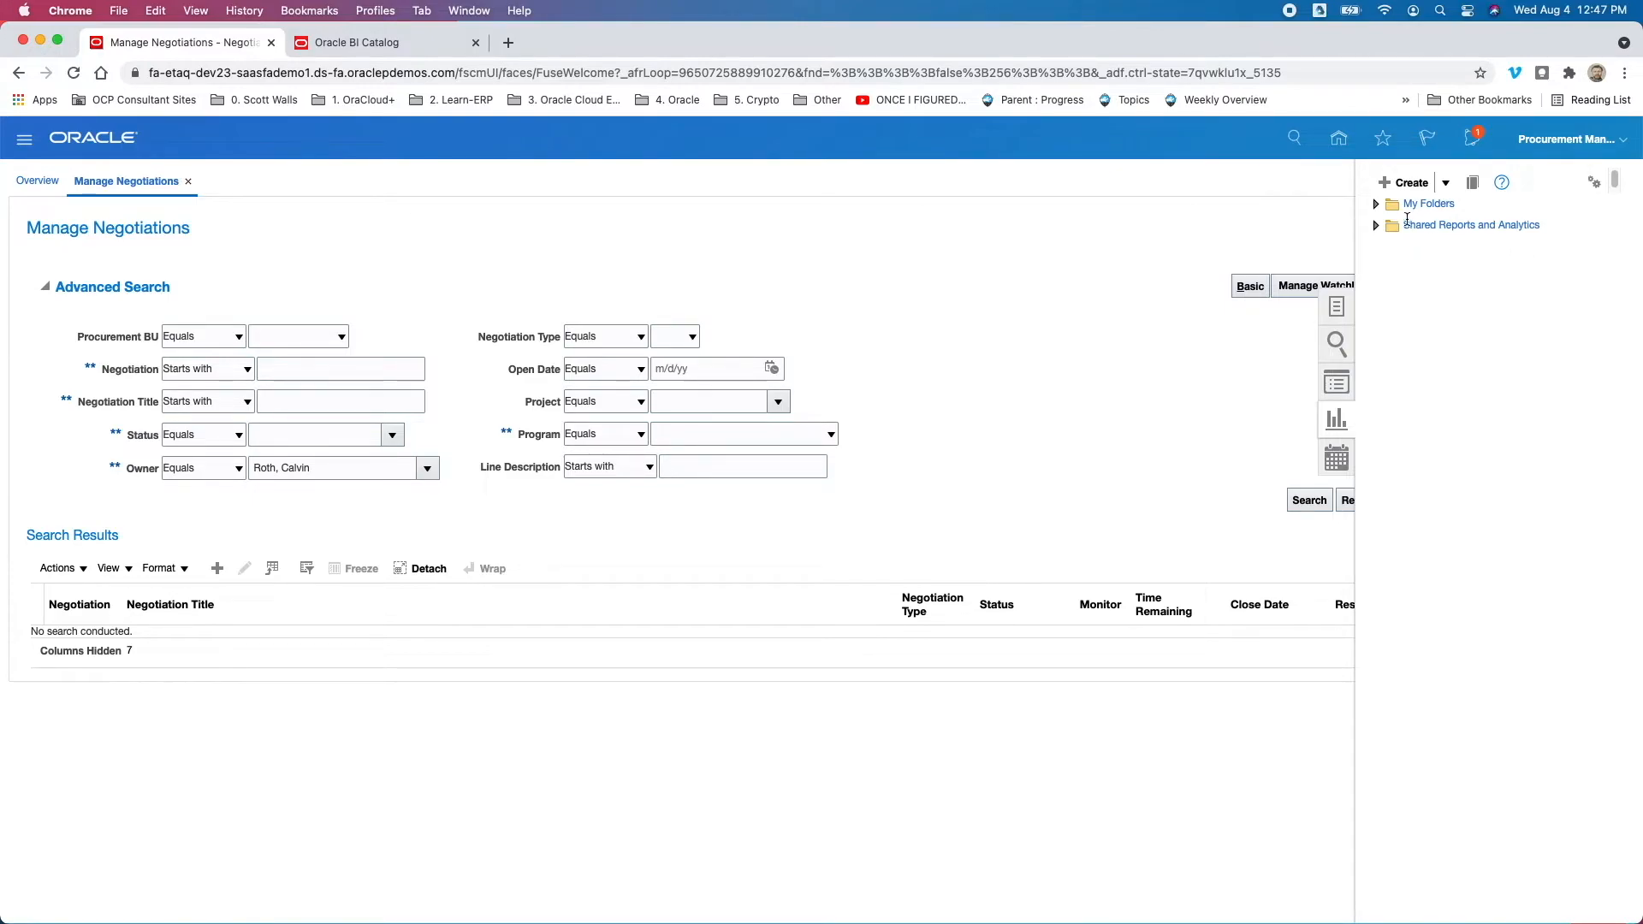
left_click(1377, 208)
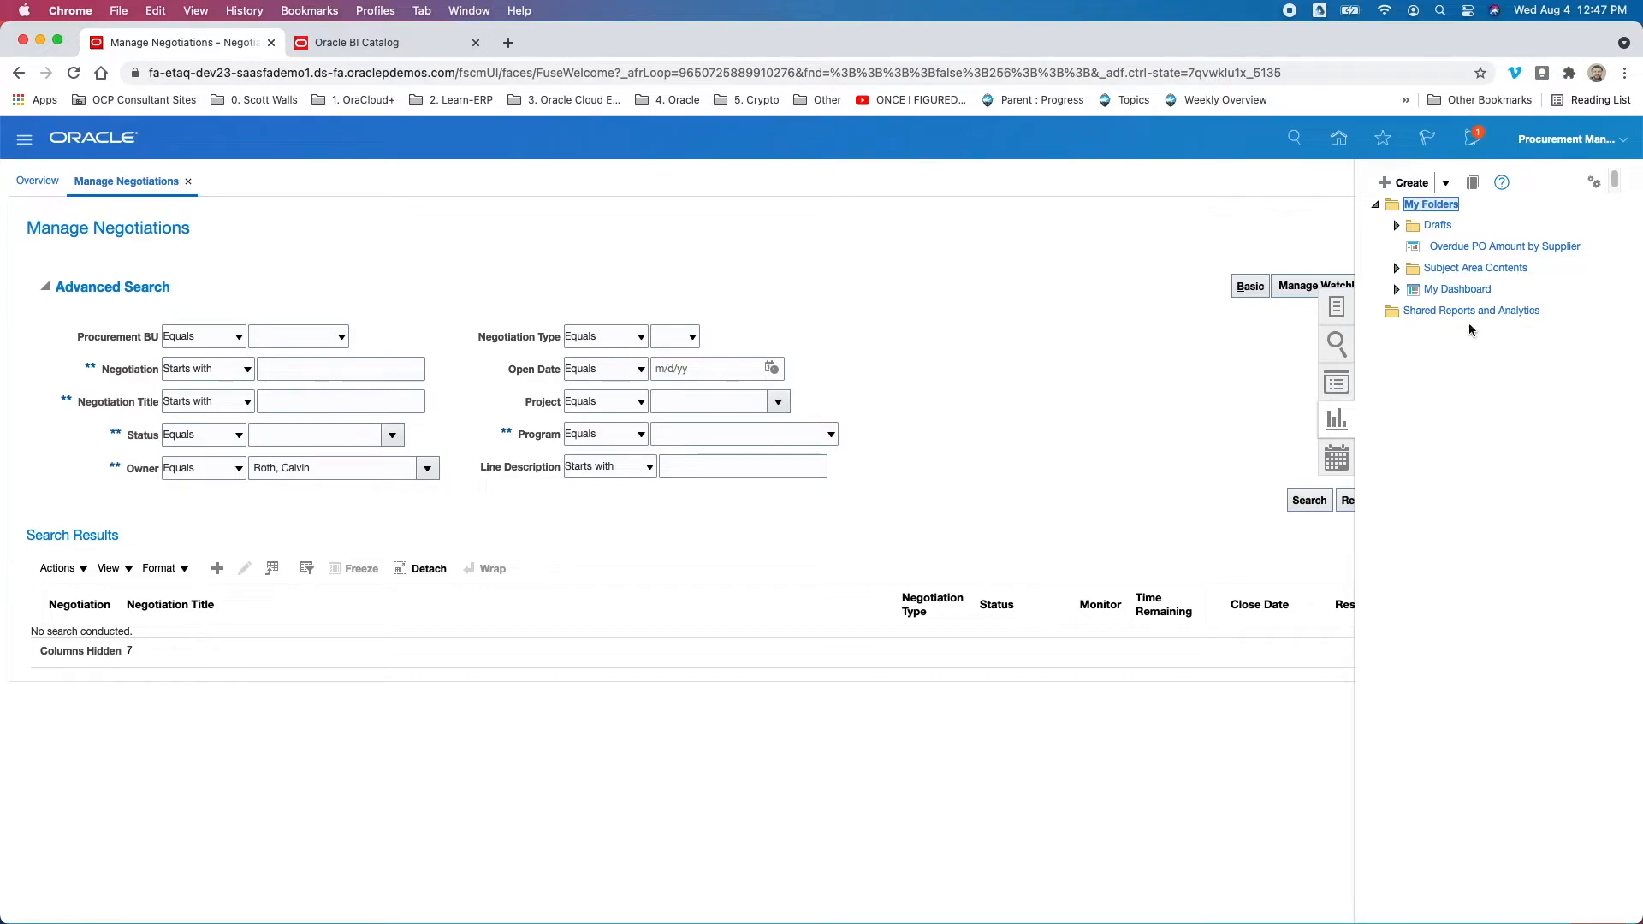
left_click(1220, 218)
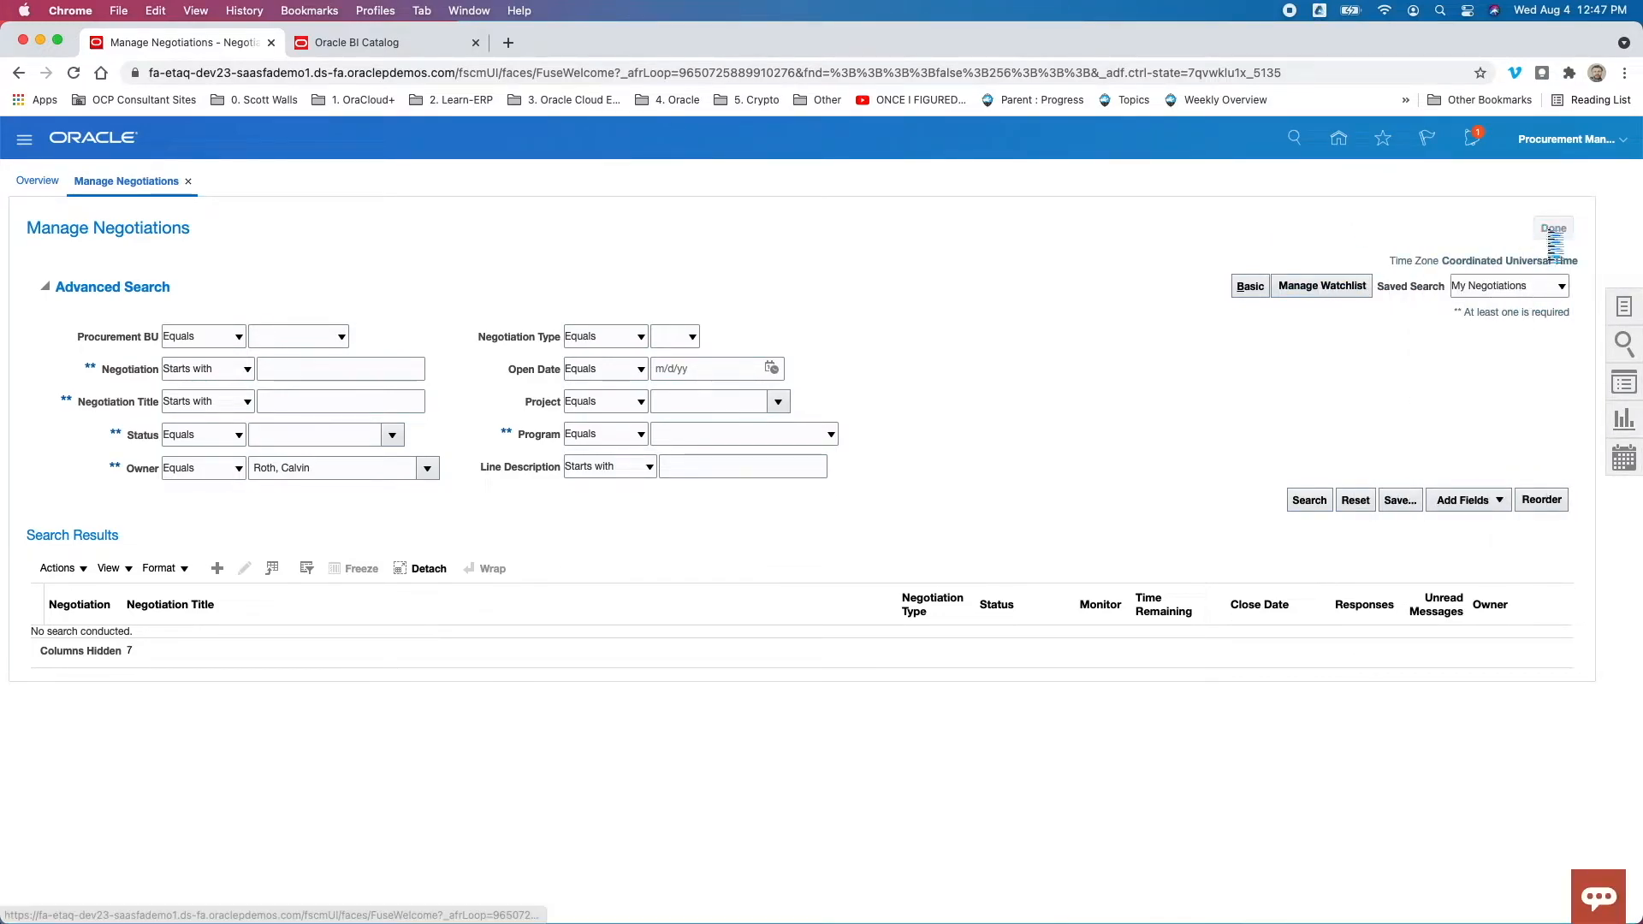
Step: Return to the home page and open Reports and Analytics from the Tools group of the navigator
left_click(1344, 142)
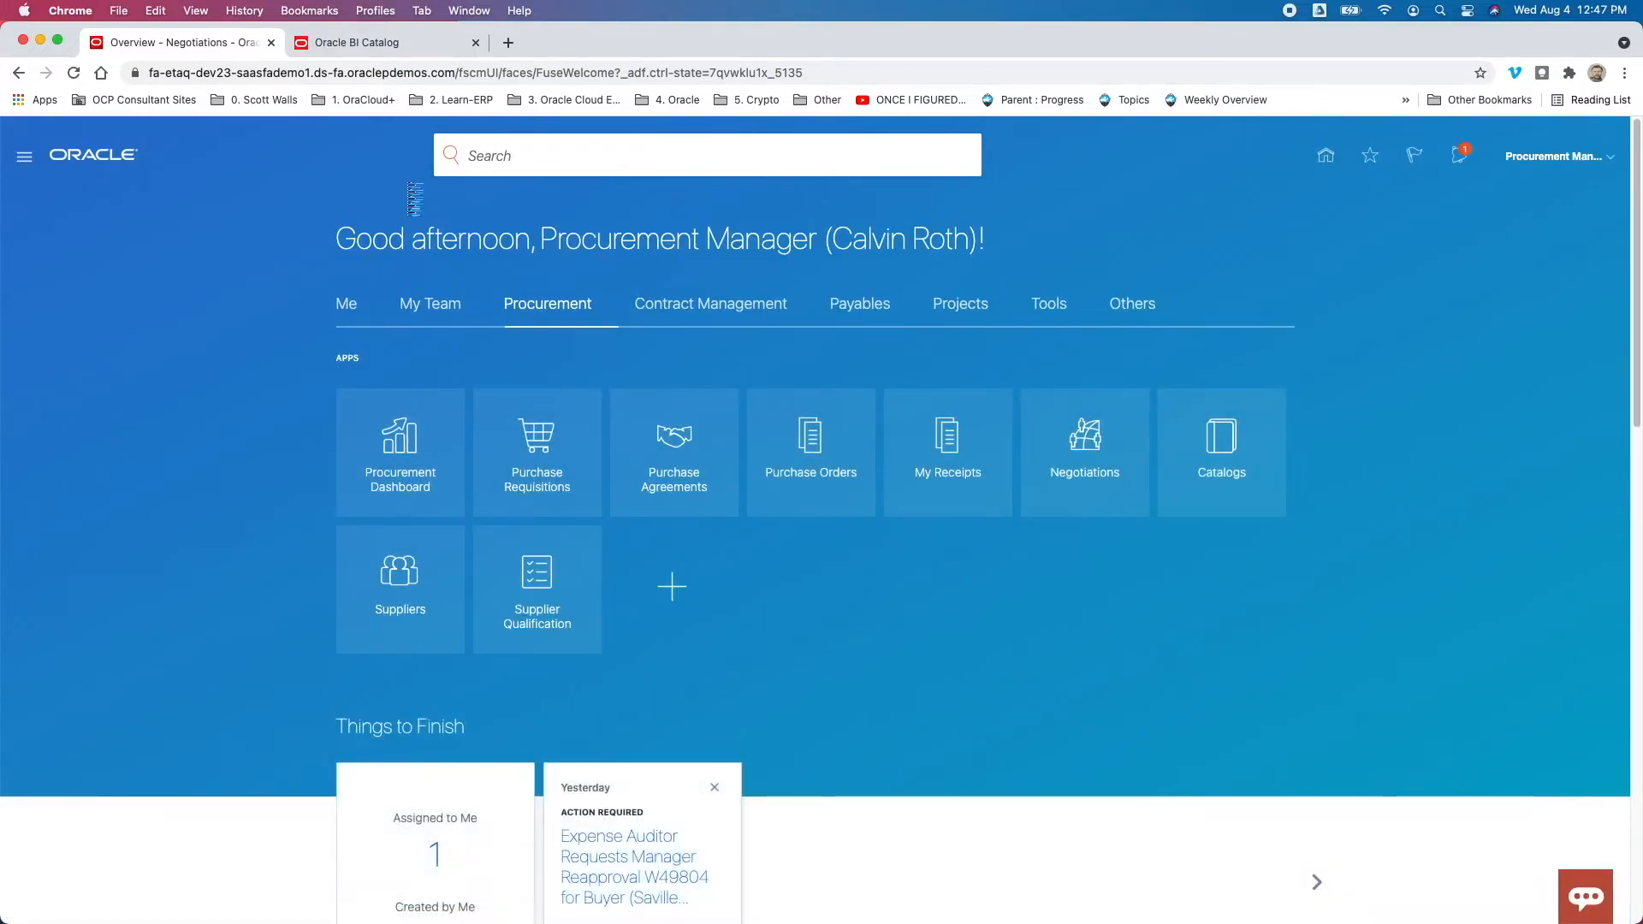
left_click(29, 157)
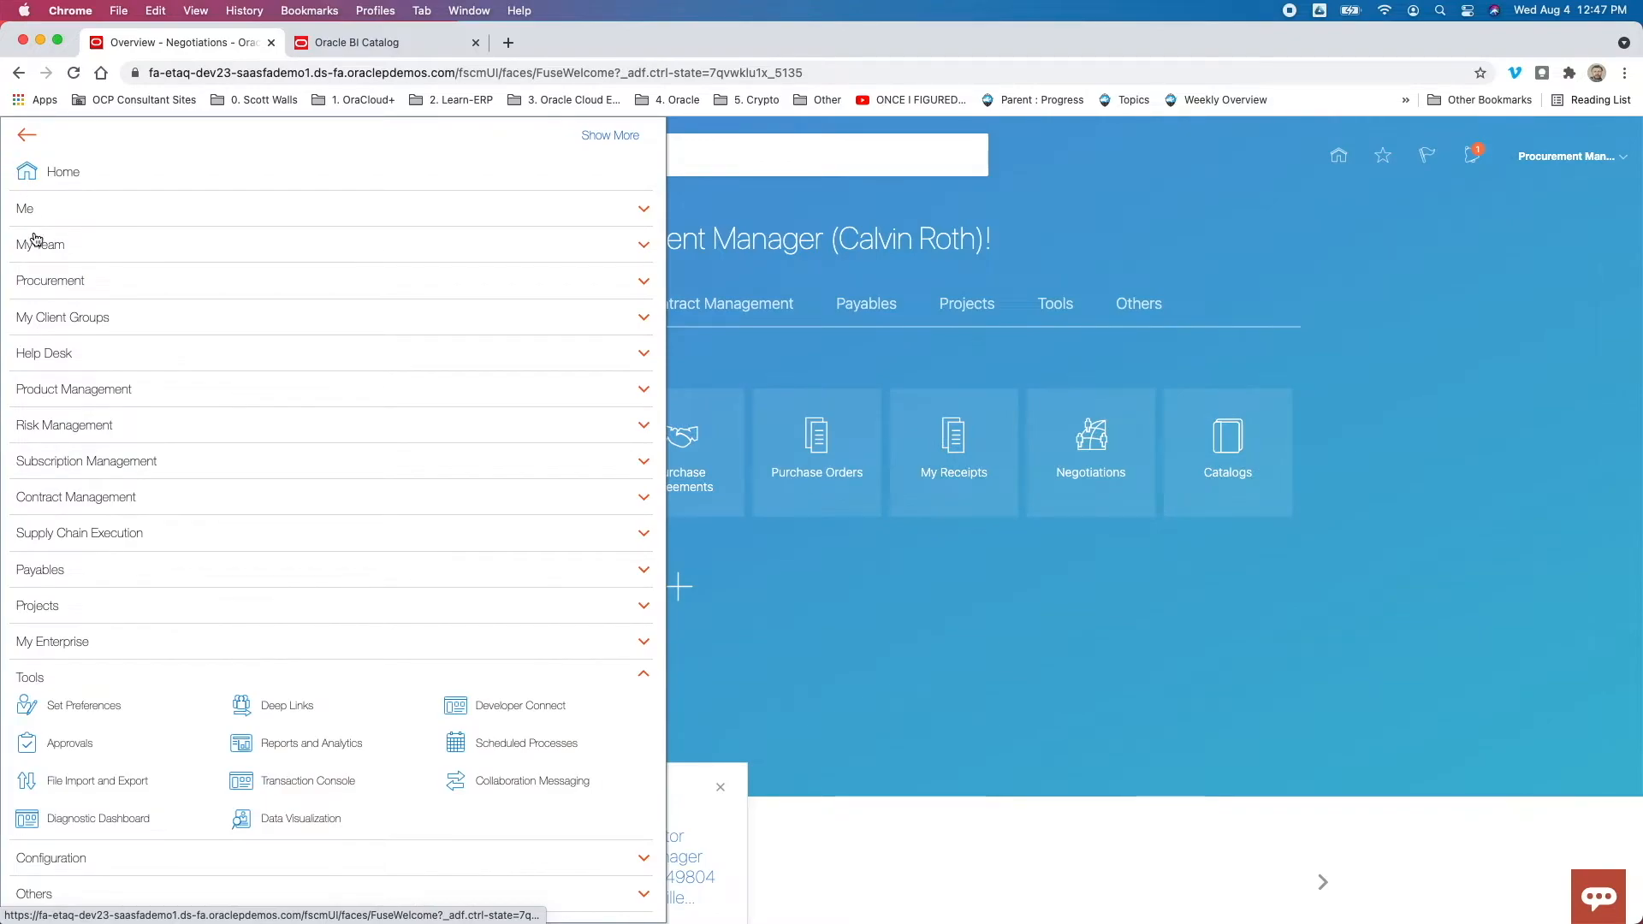
left_click(79, 679)
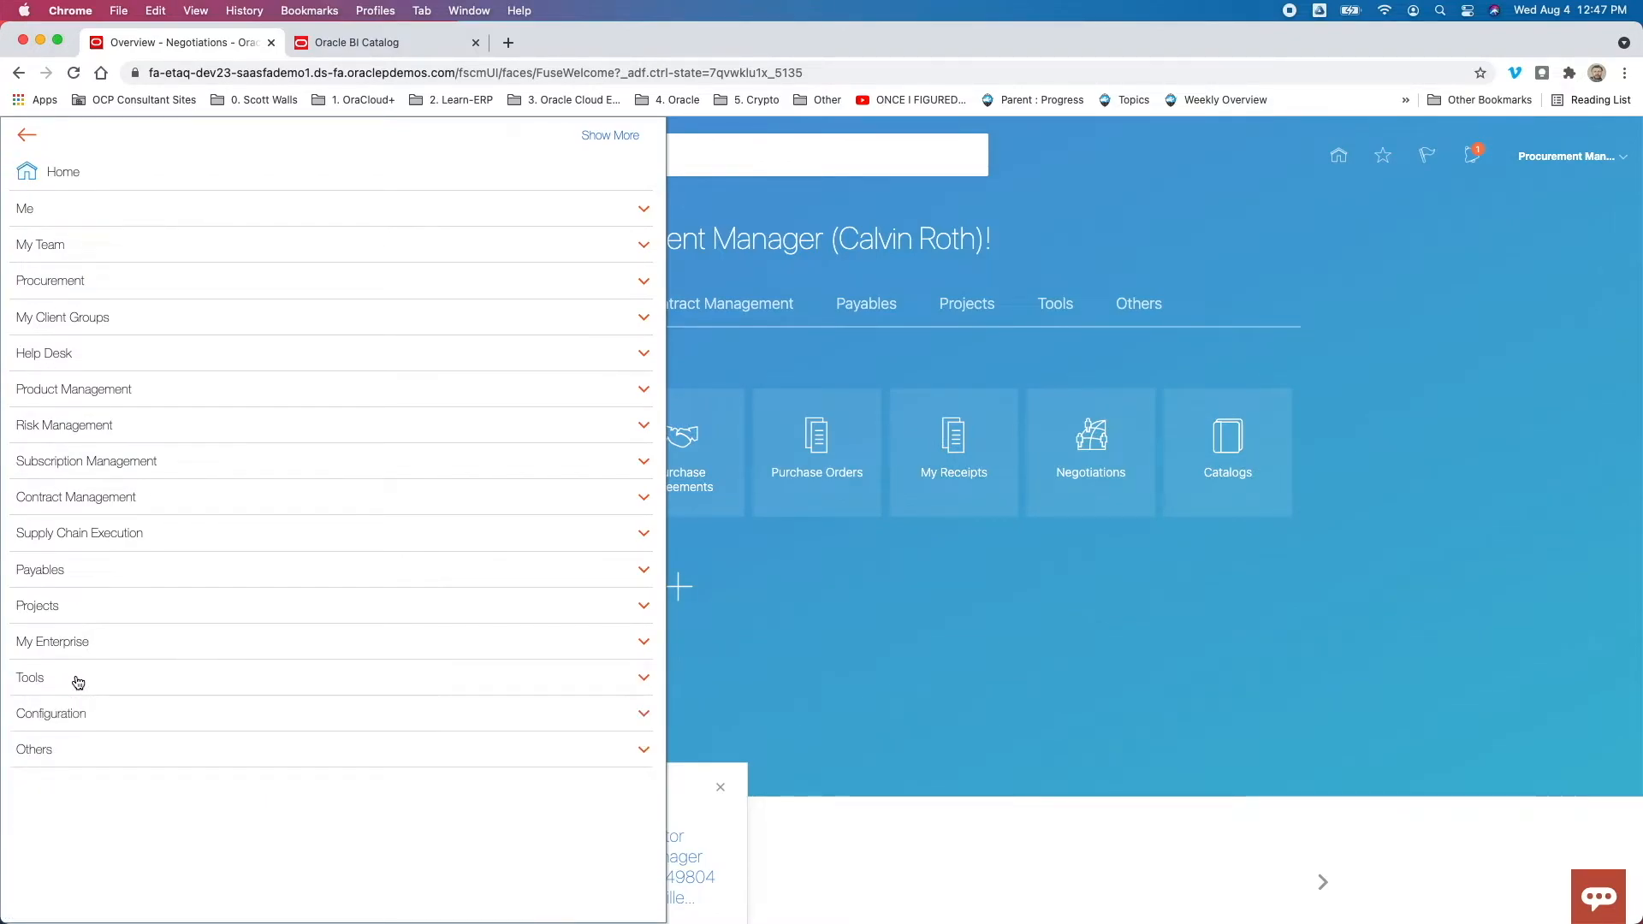
left_click(79, 679)
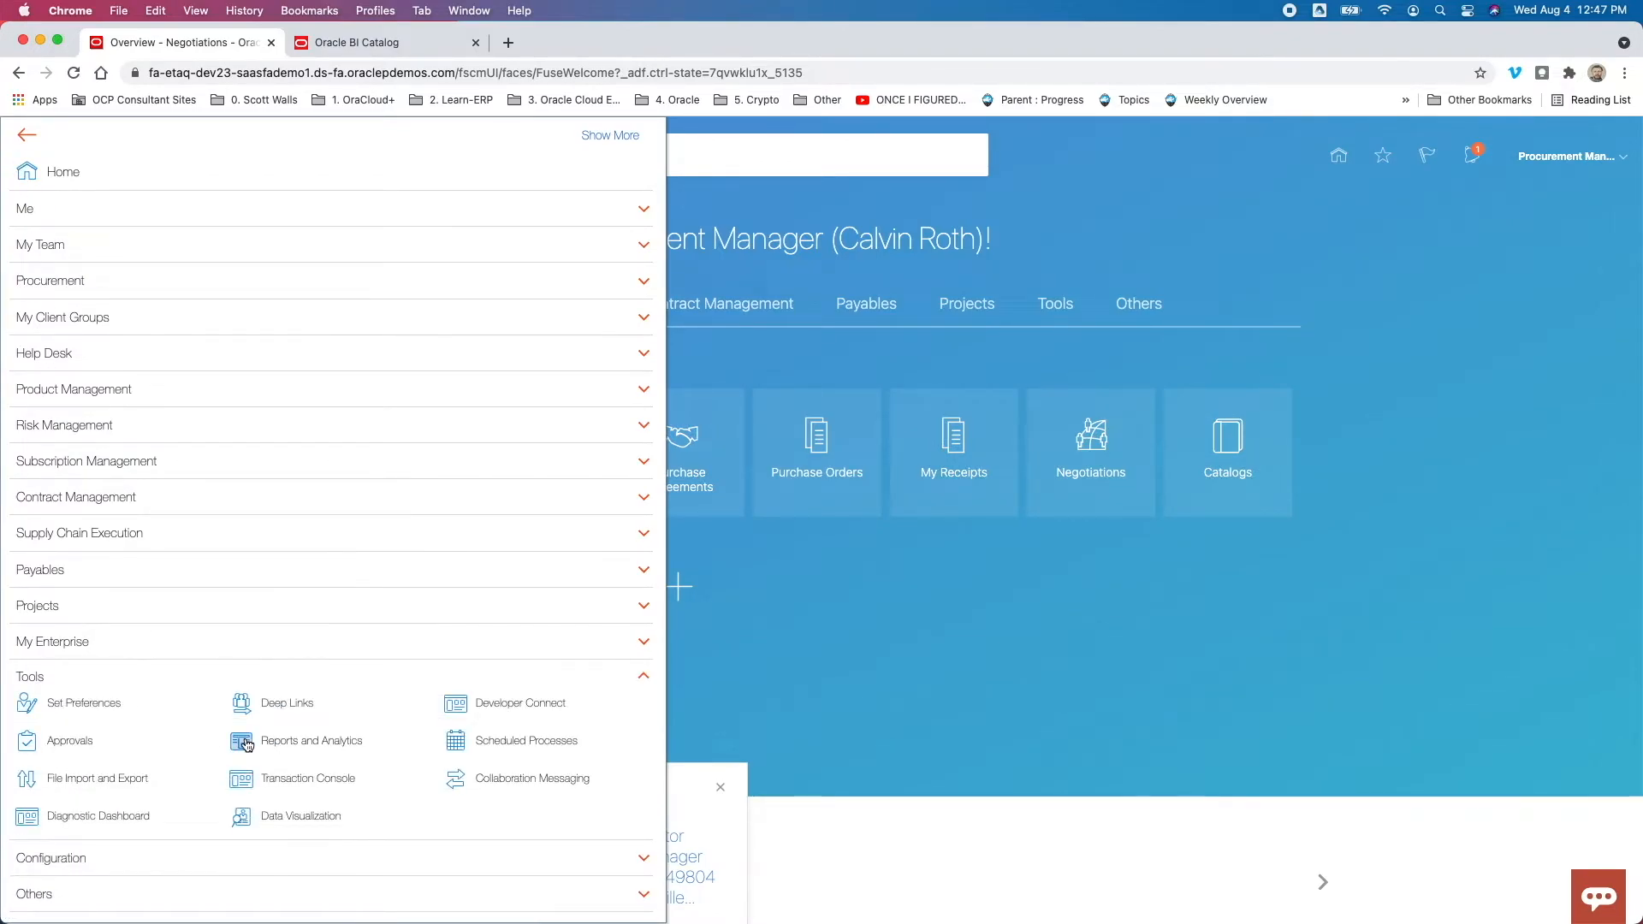
left_click(320, 741)
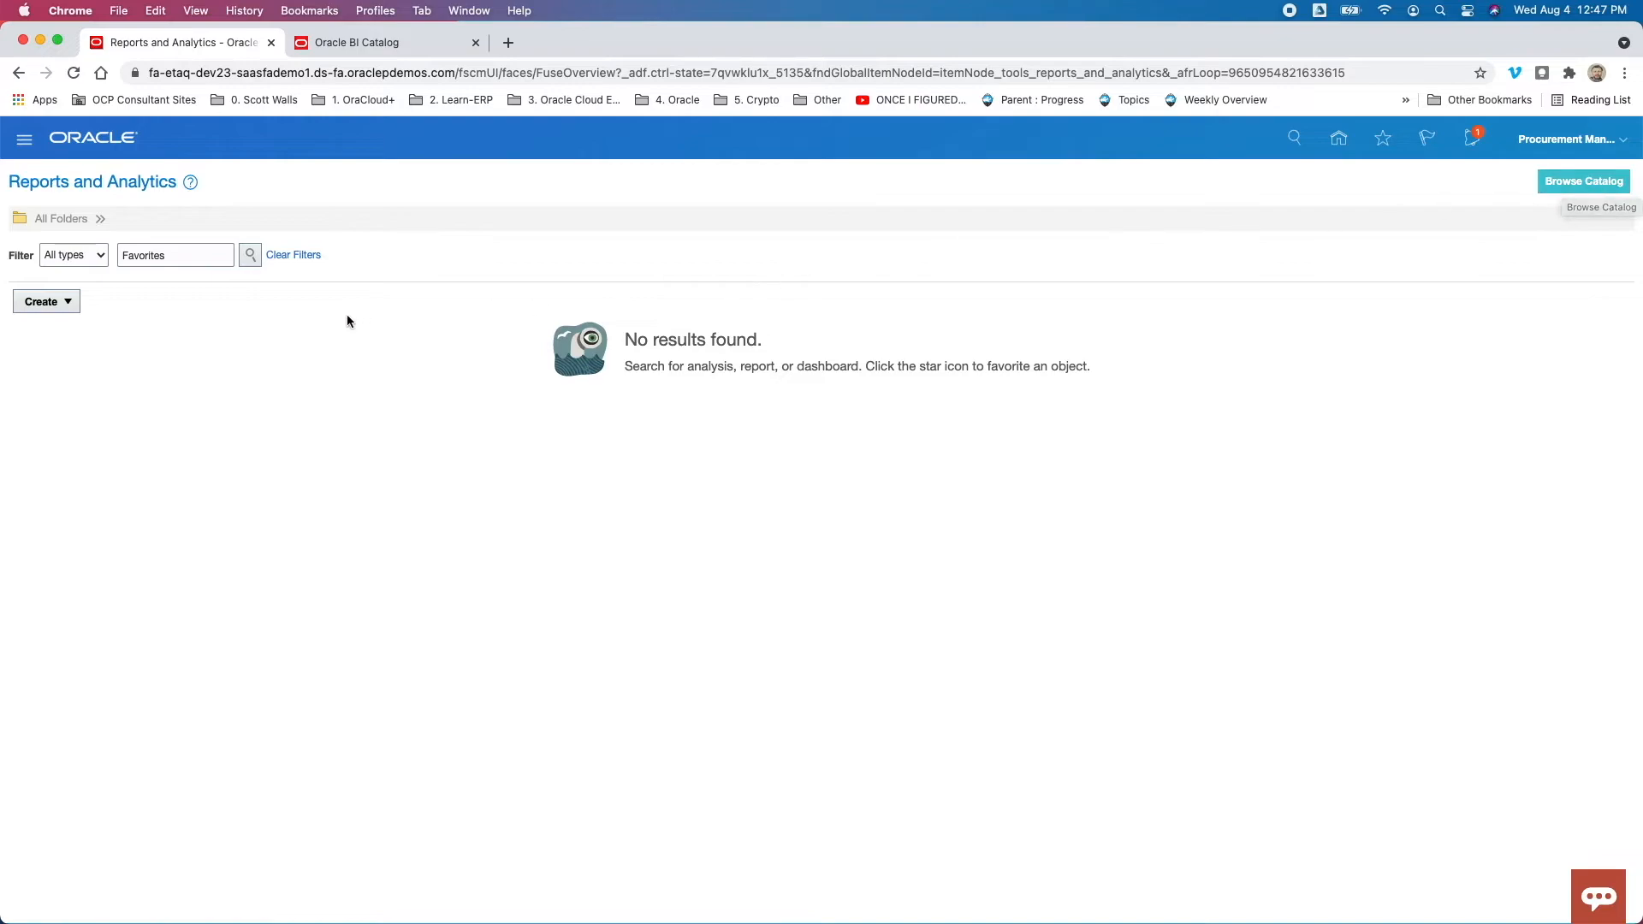
Step: Start a new analysis based on the subject area Sourcing - Supplier Negotiations Real Time
left_click(38, 304)
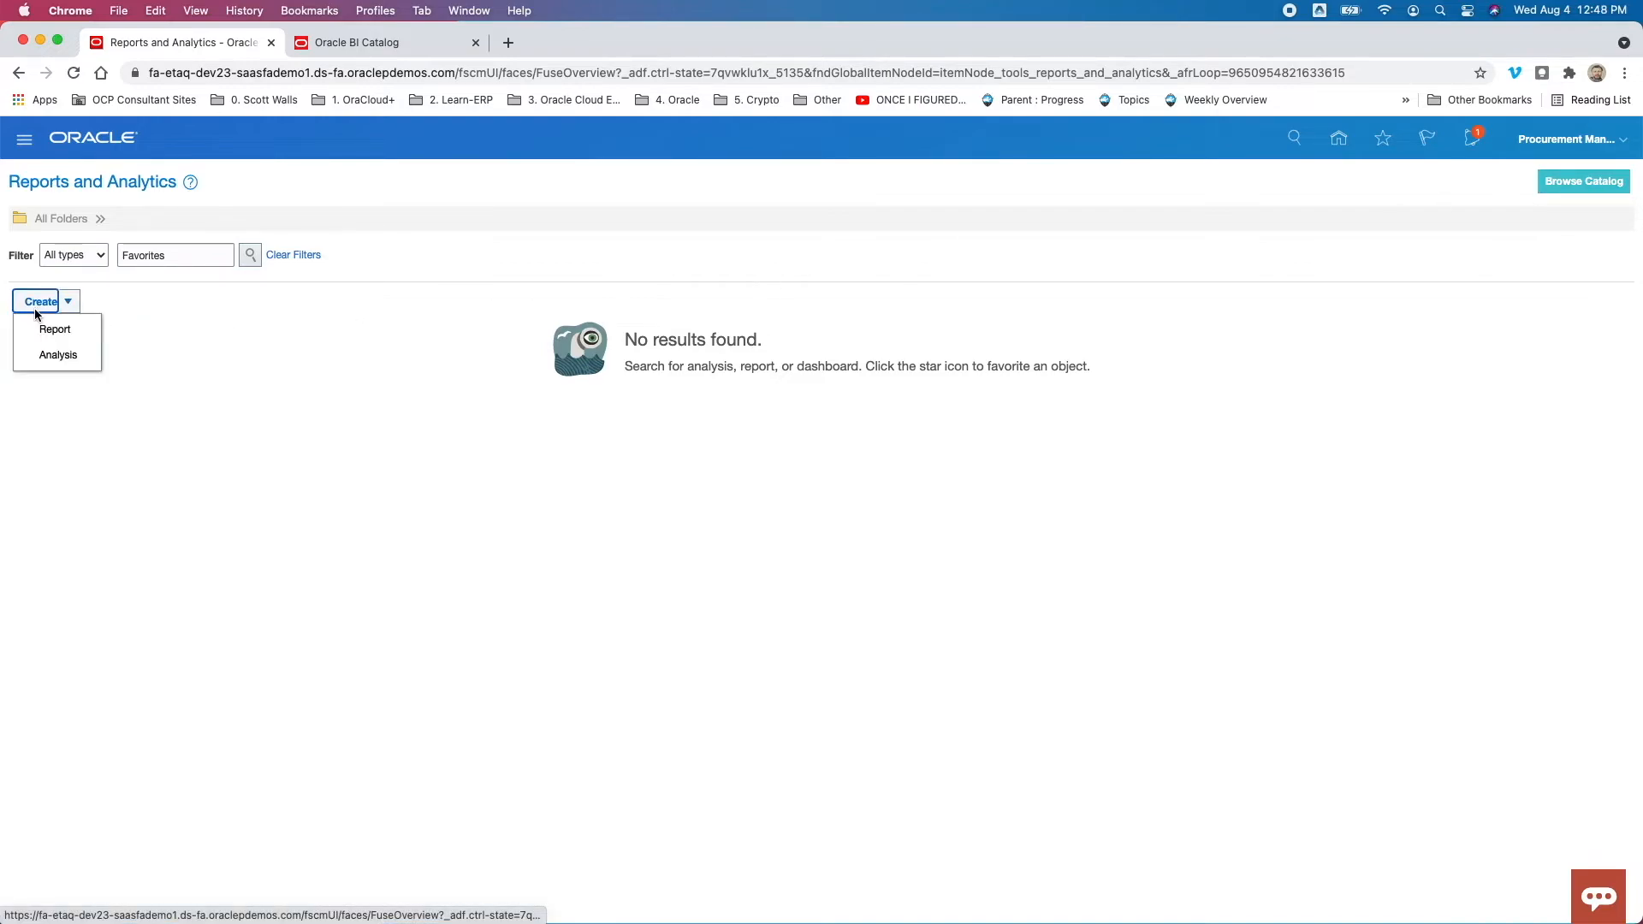
left_click(45, 357)
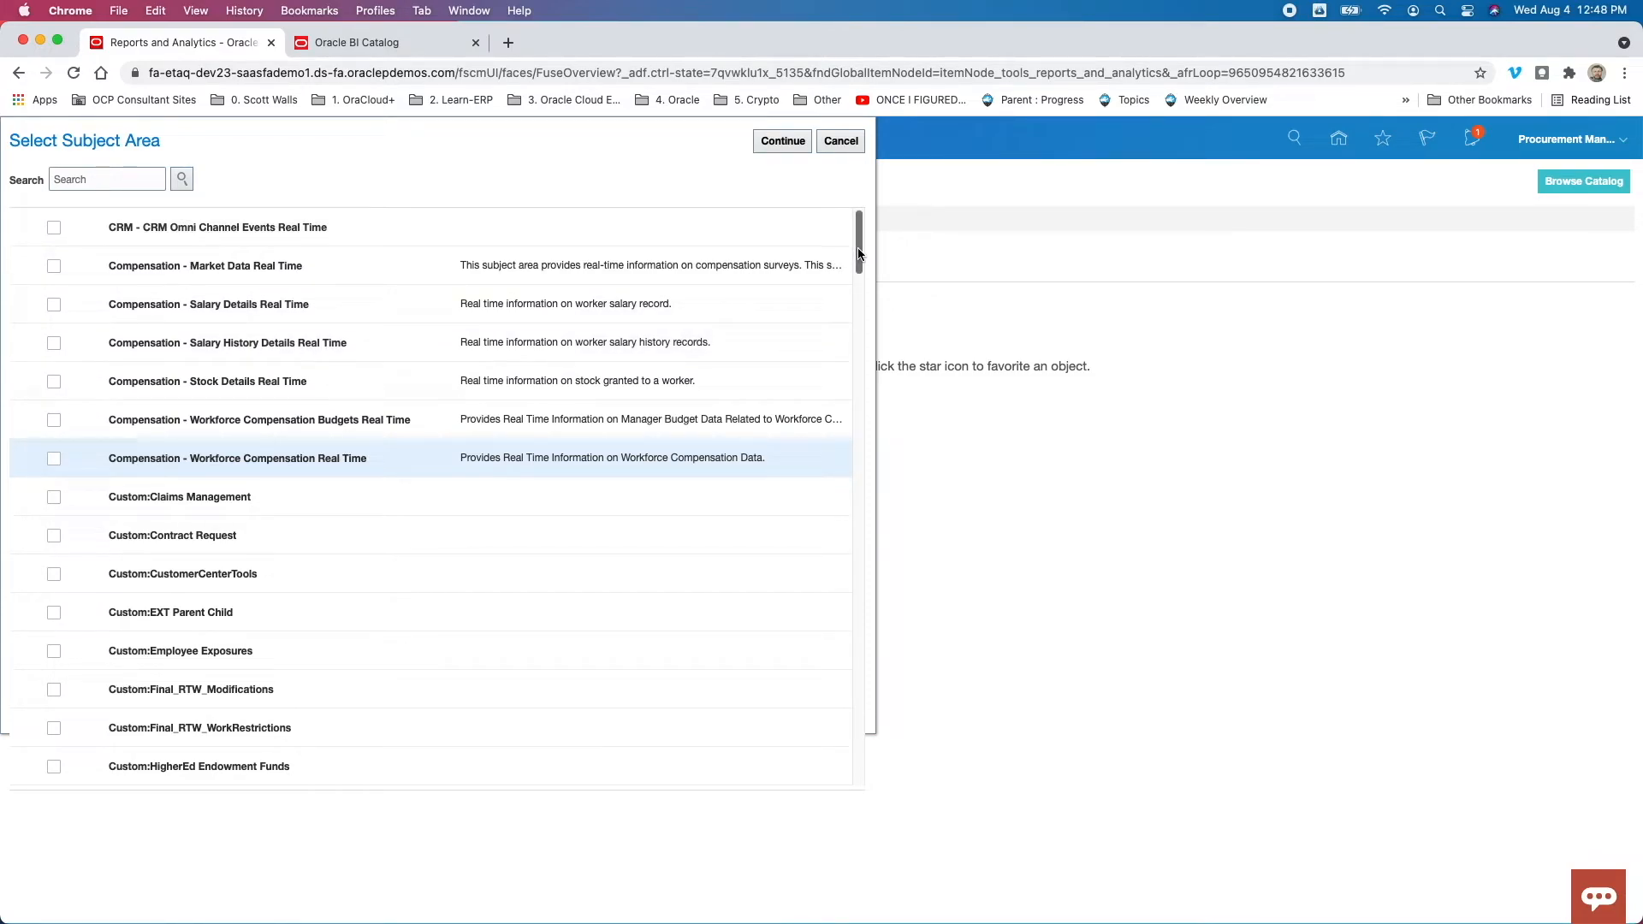
left_click_drag(858, 253, 865, 536)
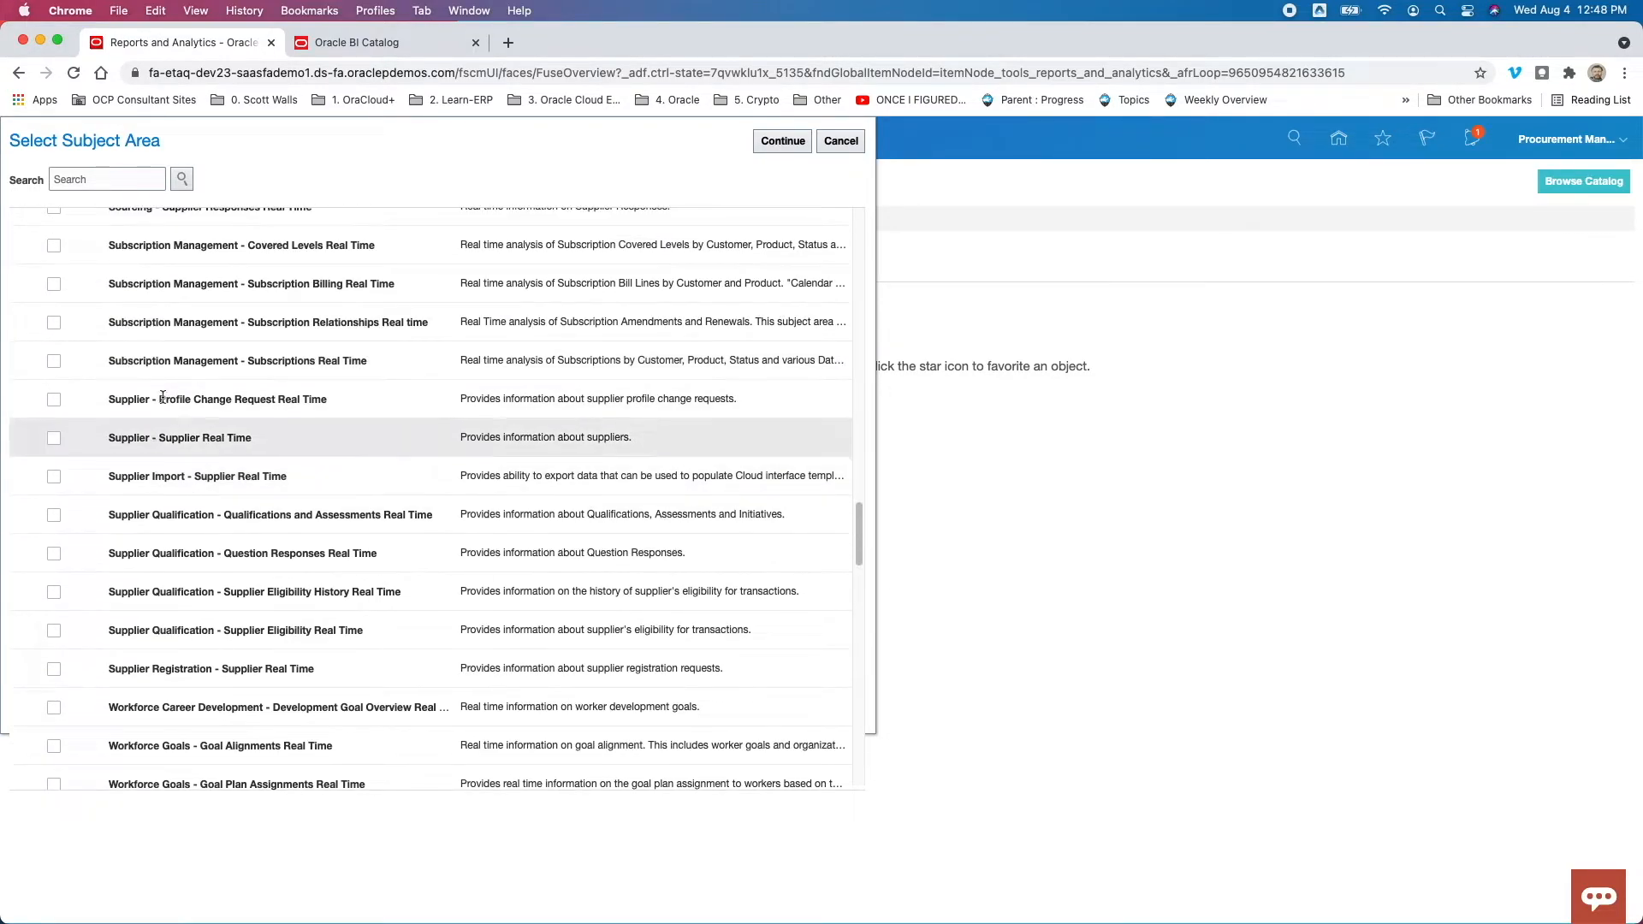
left_click_drag(860, 554, 862, 496)
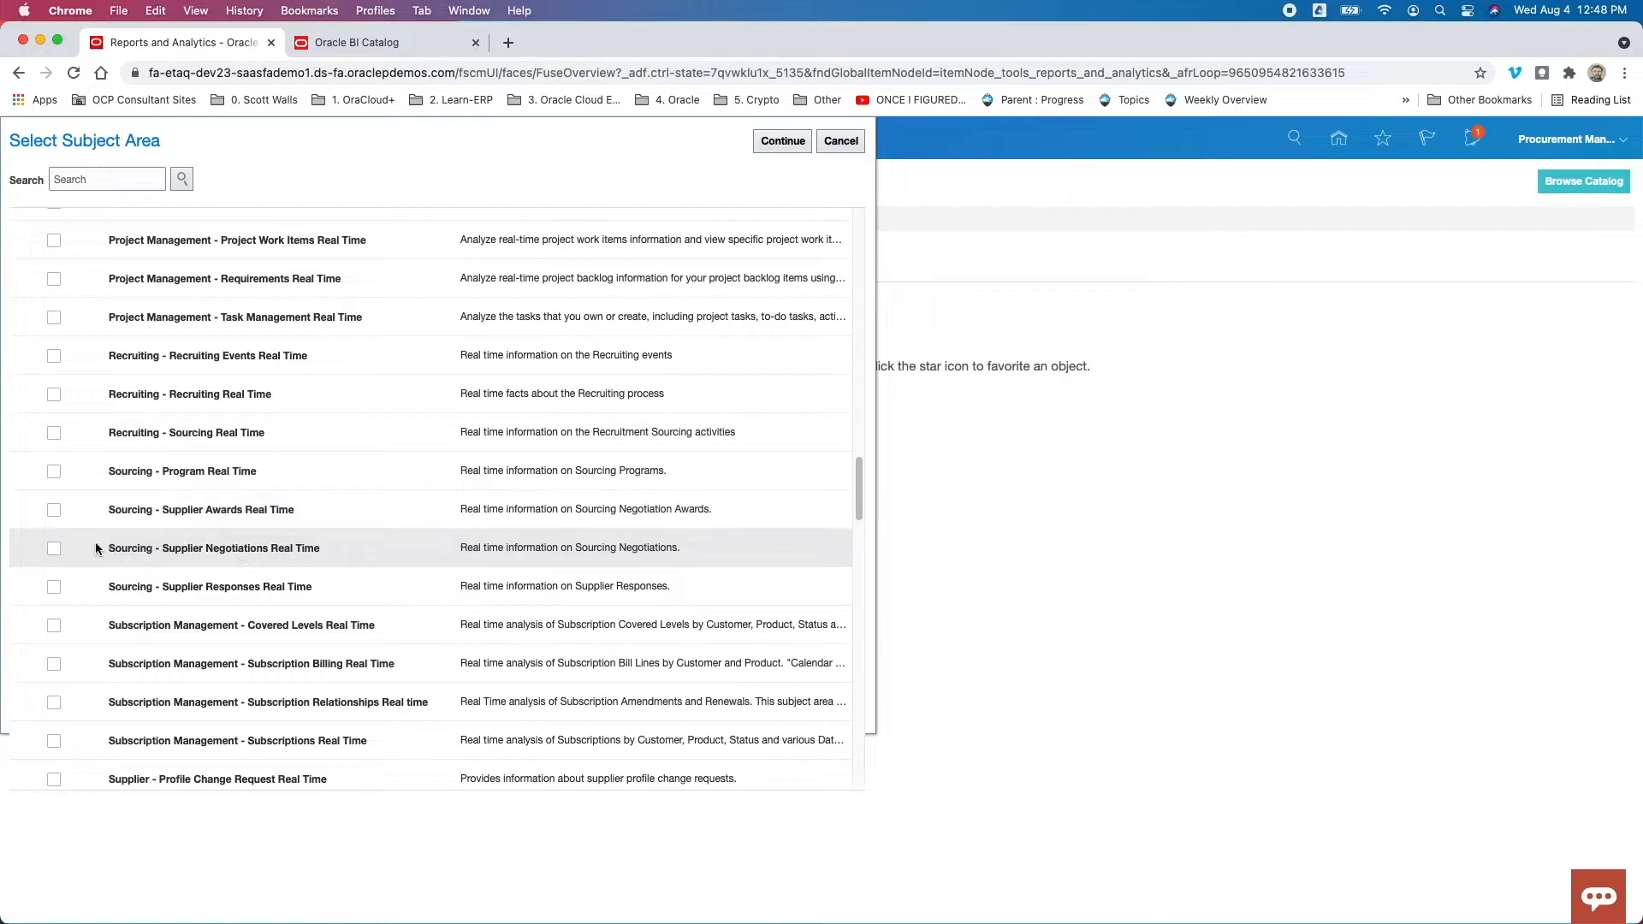
left_click(54, 547)
left_click(786, 142)
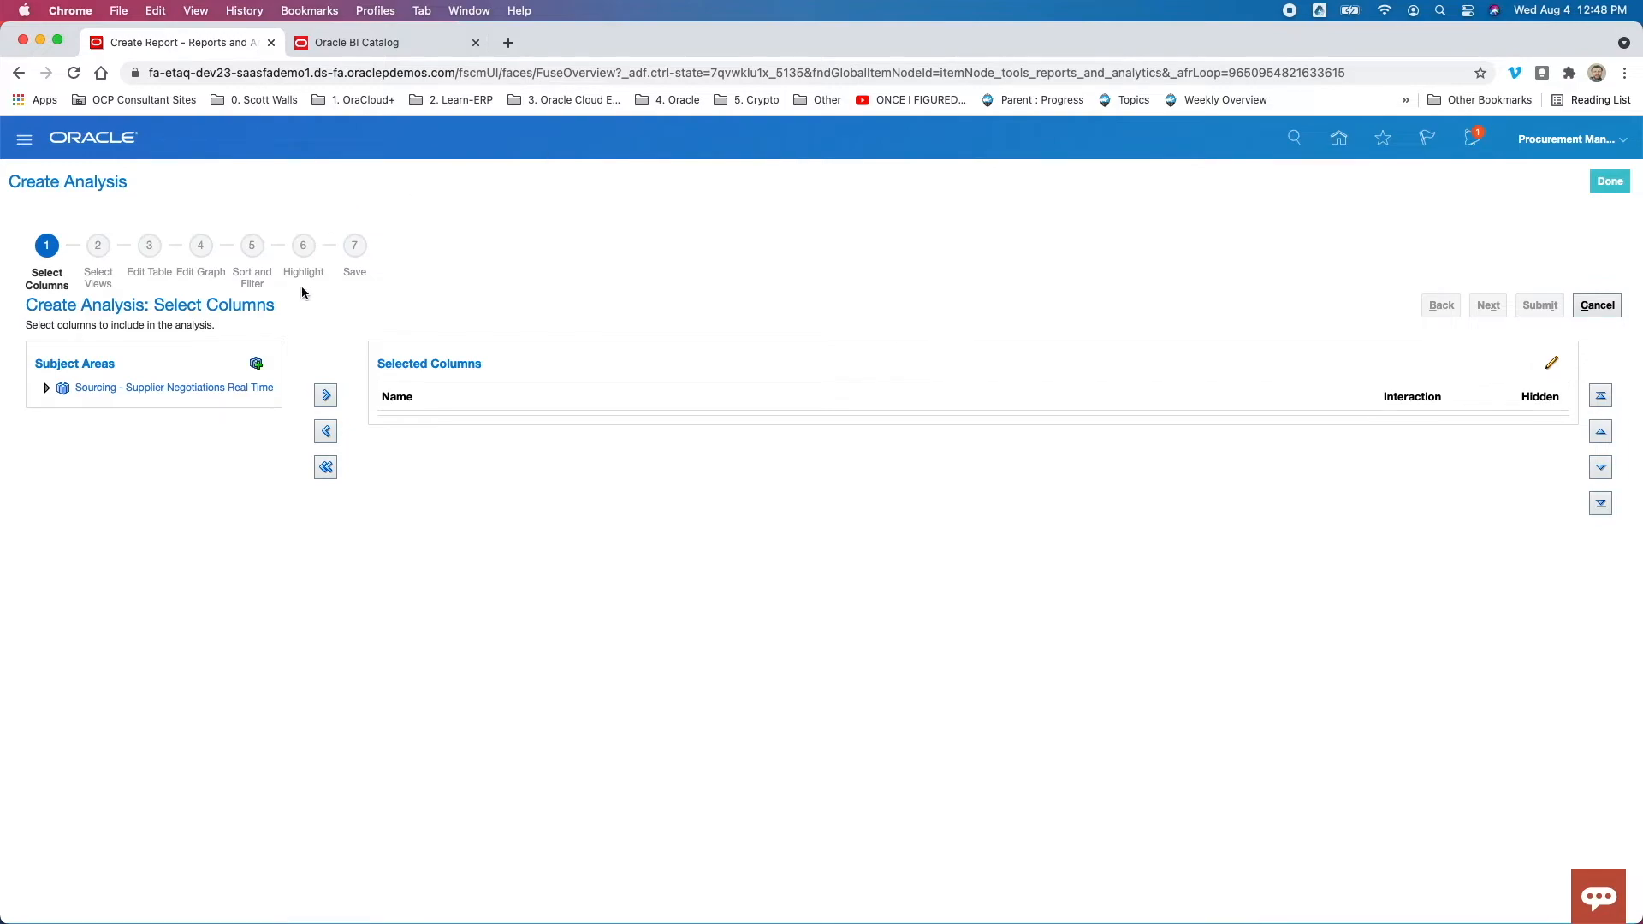
Step: Add the Status column from the Negotiation Status folder of the subject area to the analysis
left_click(44, 392)
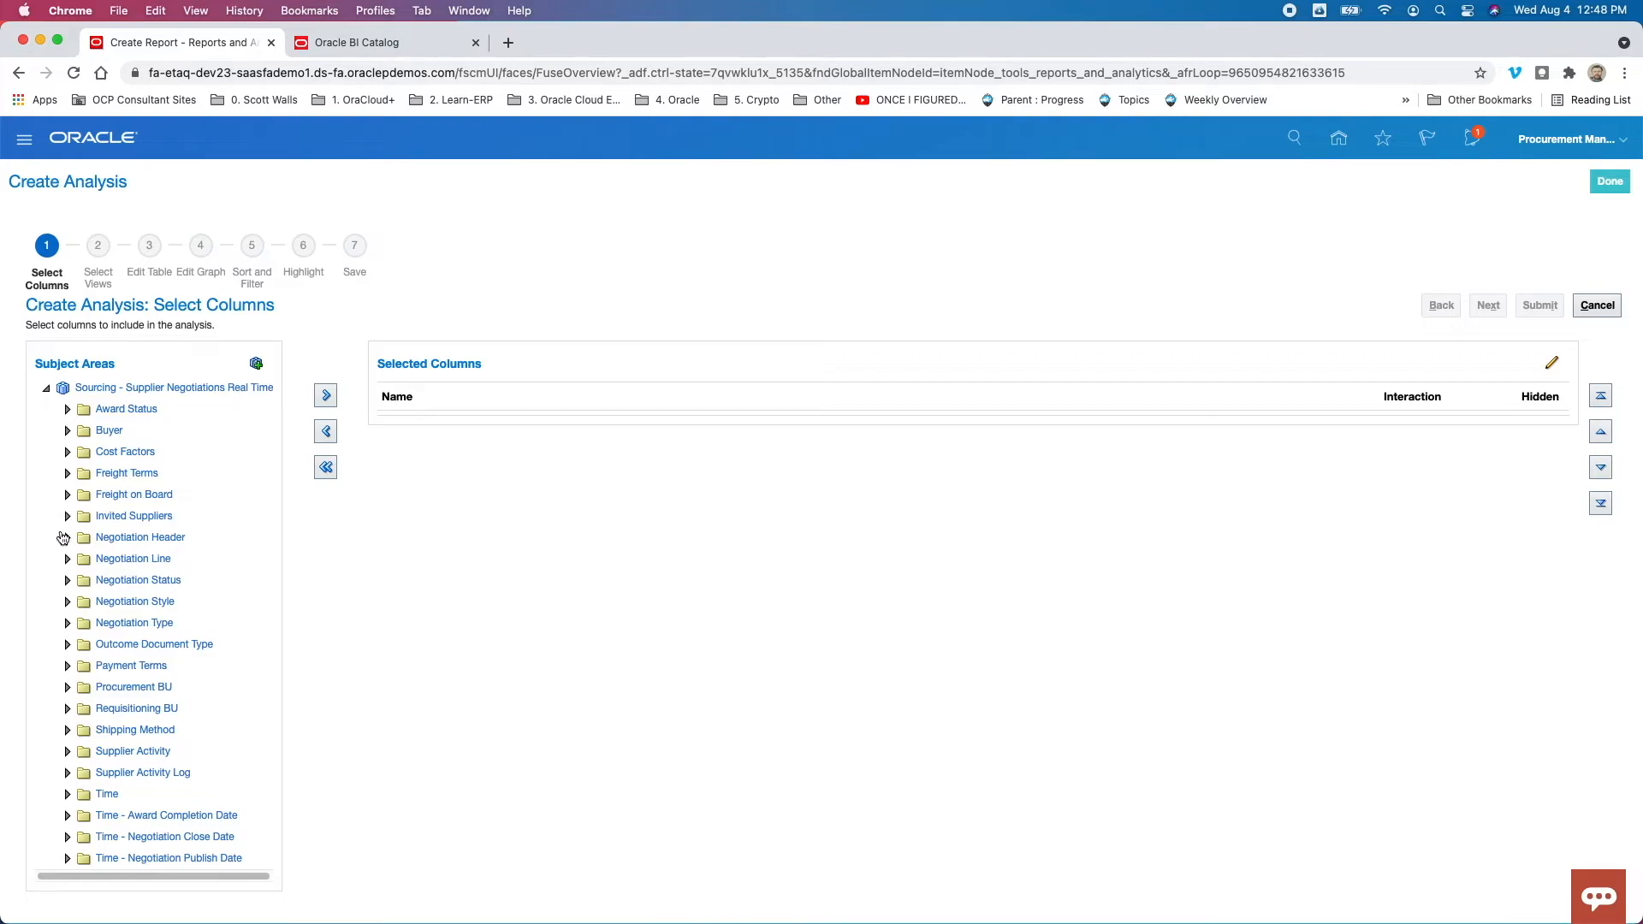
left_click(68, 581)
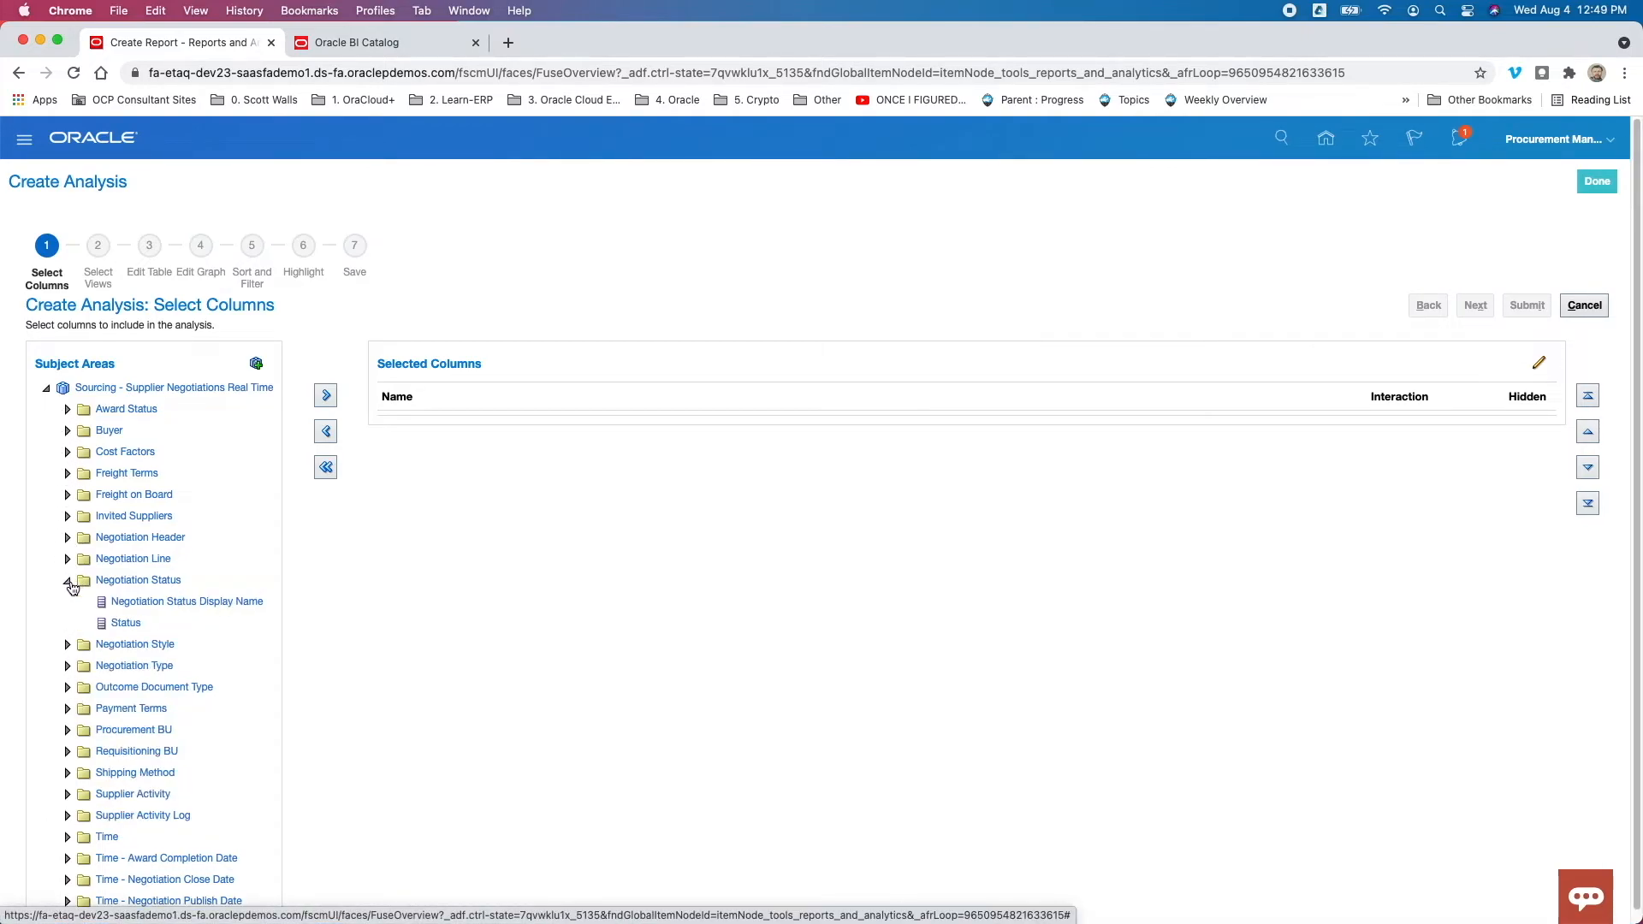
double_click(126, 623)
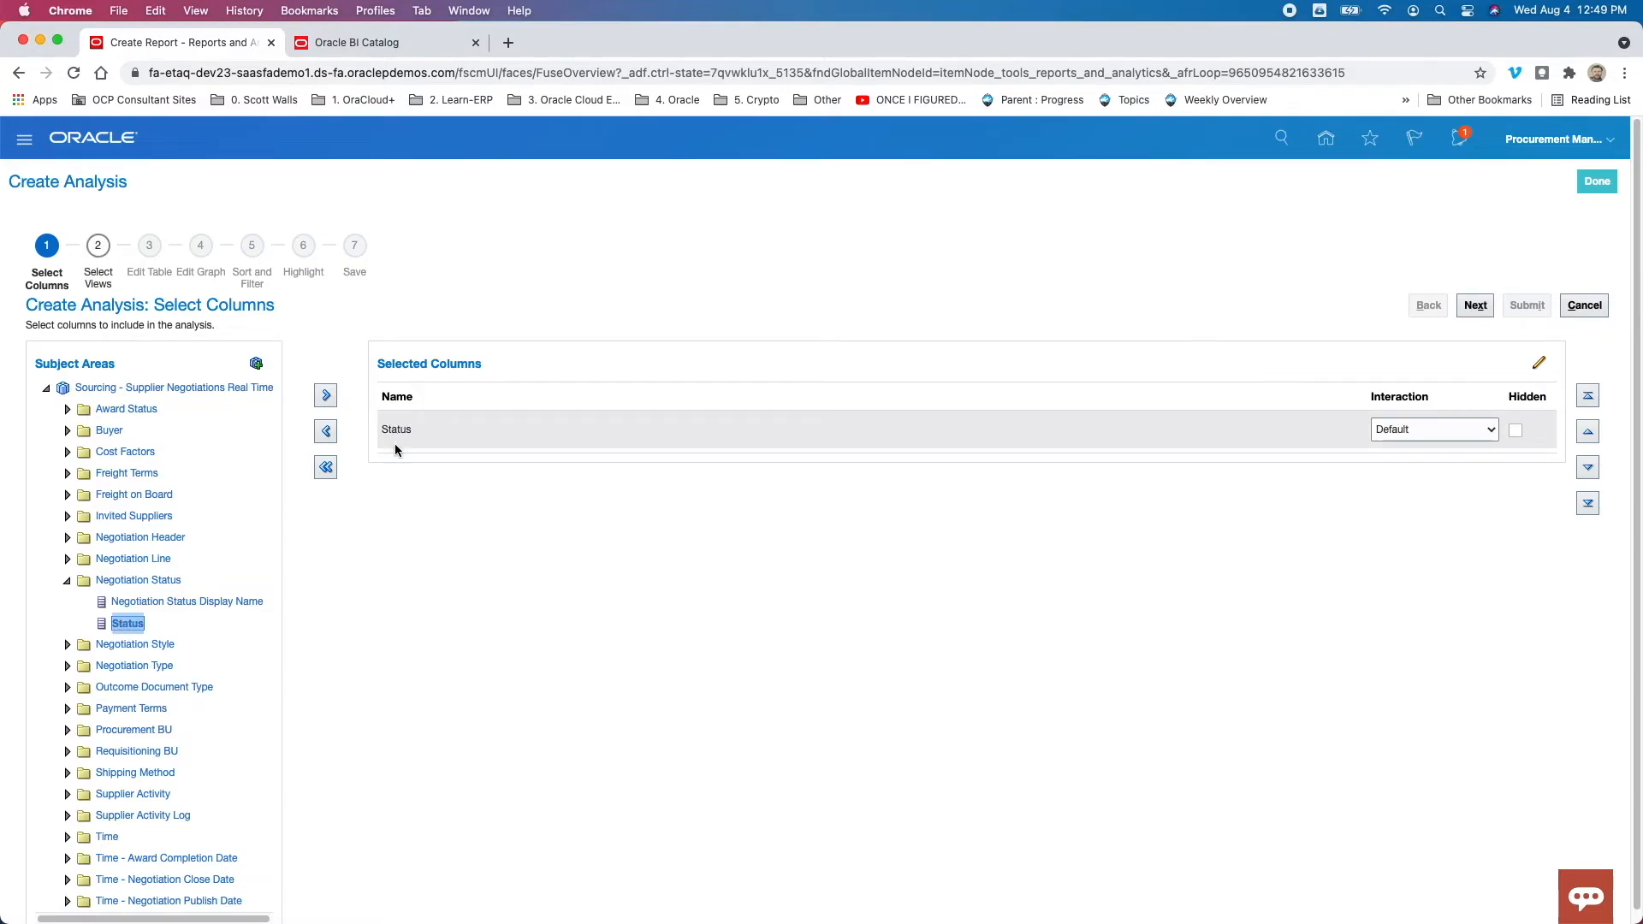
Step: Add the Attribute column once and the Allow Alternate Lines column twice from the Negotiation Line Detail folder under Negotiation Line
left_click(67, 559)
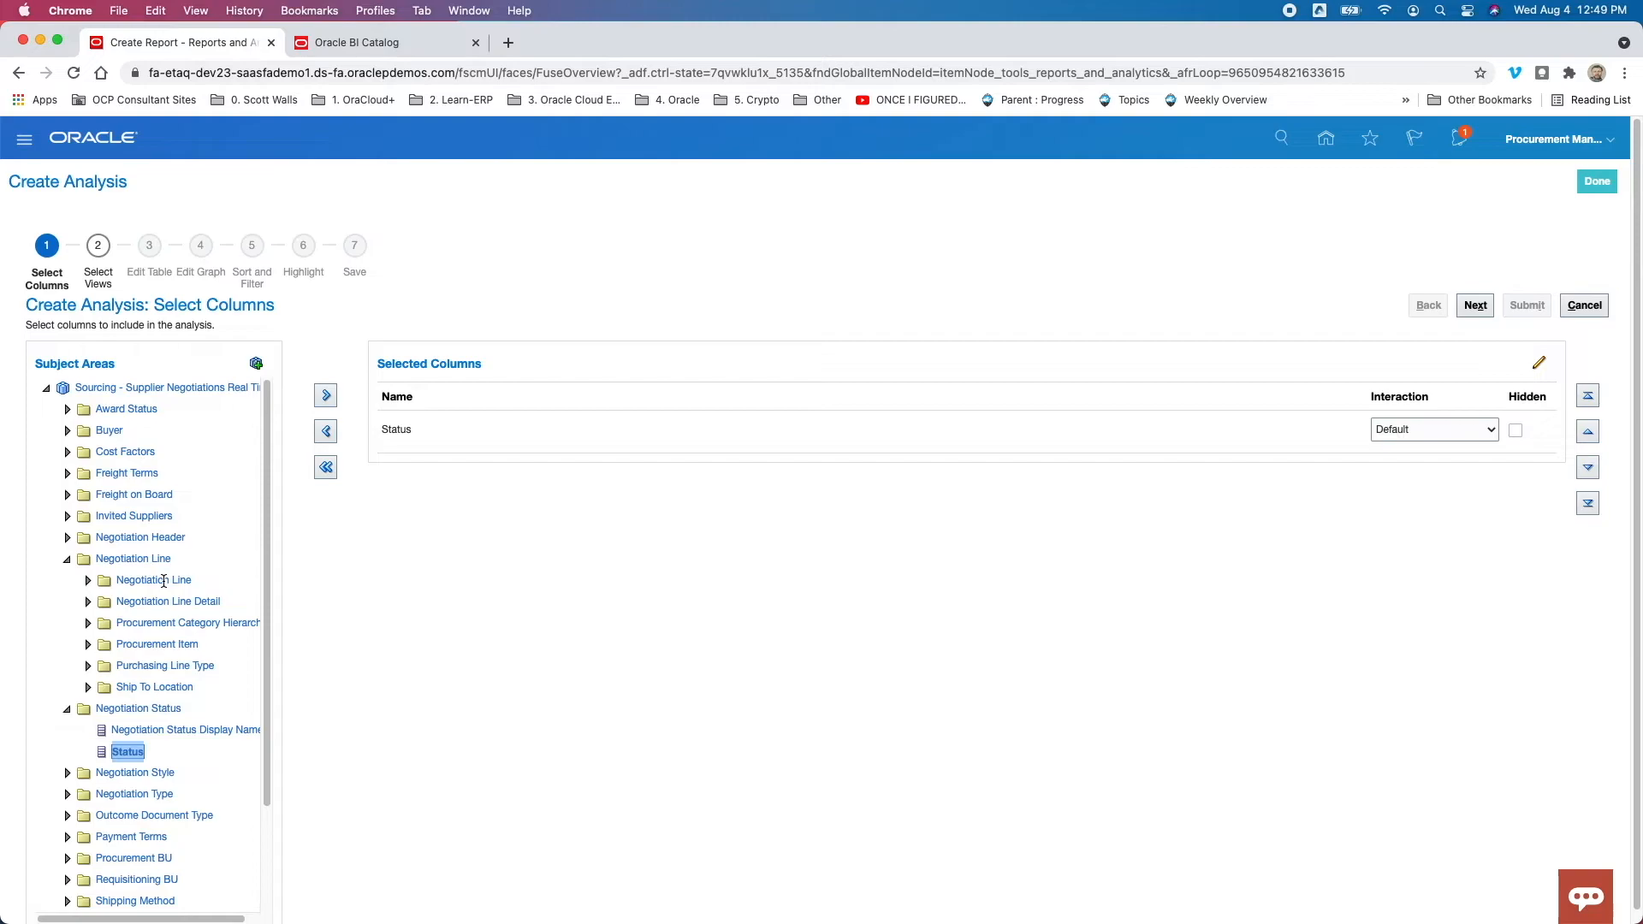
left_click(120, 581)
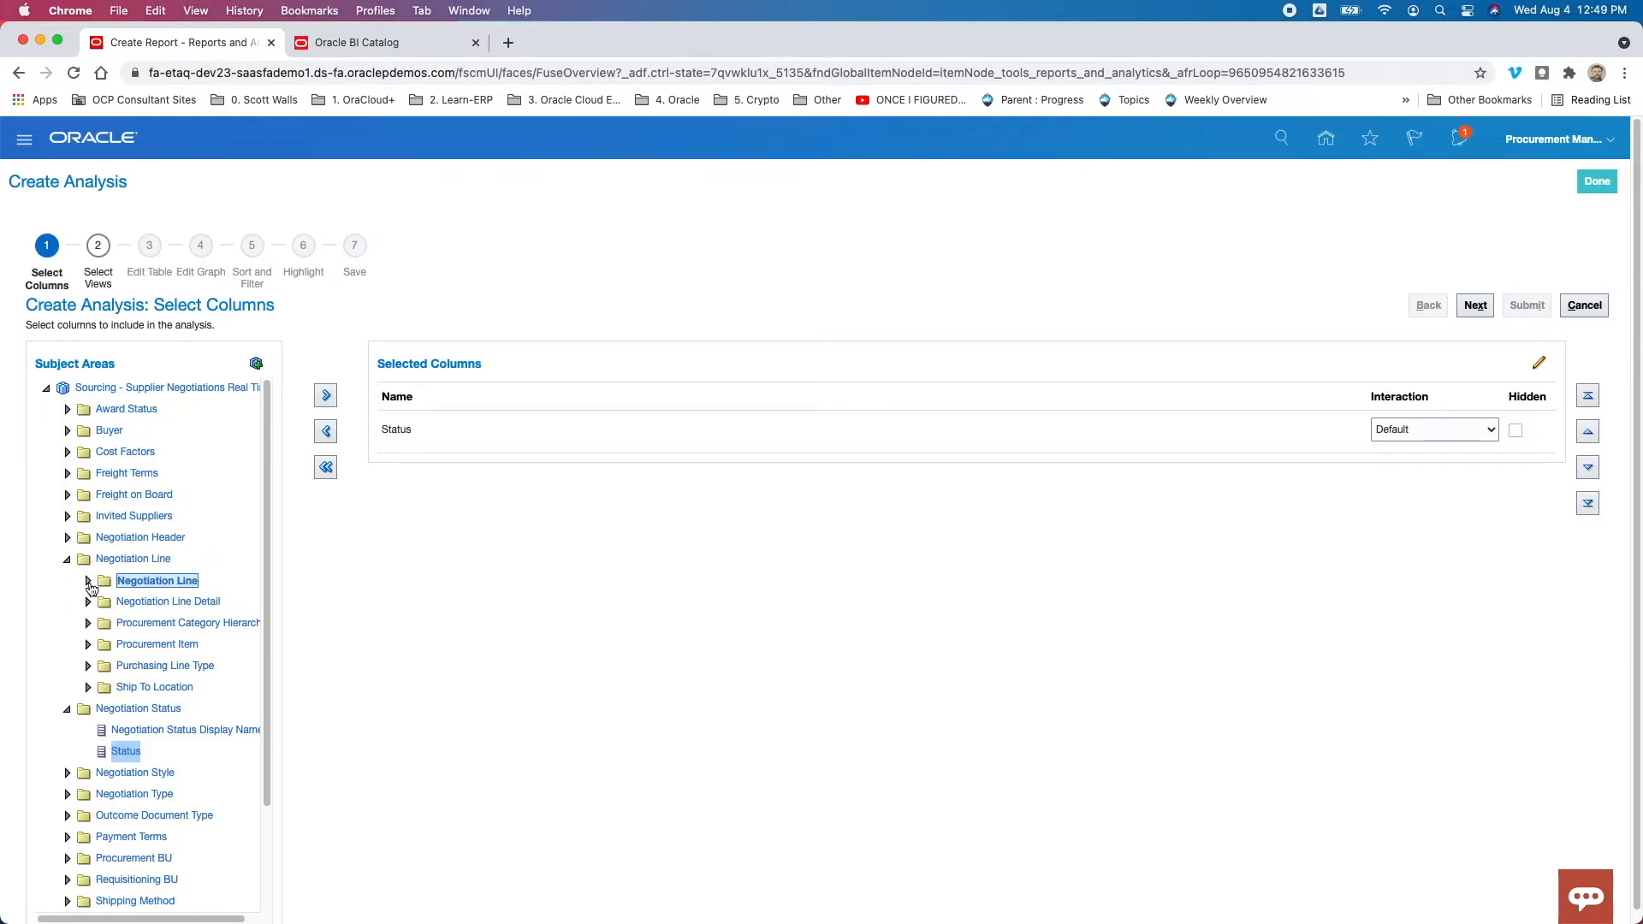
left_click(88, 581)
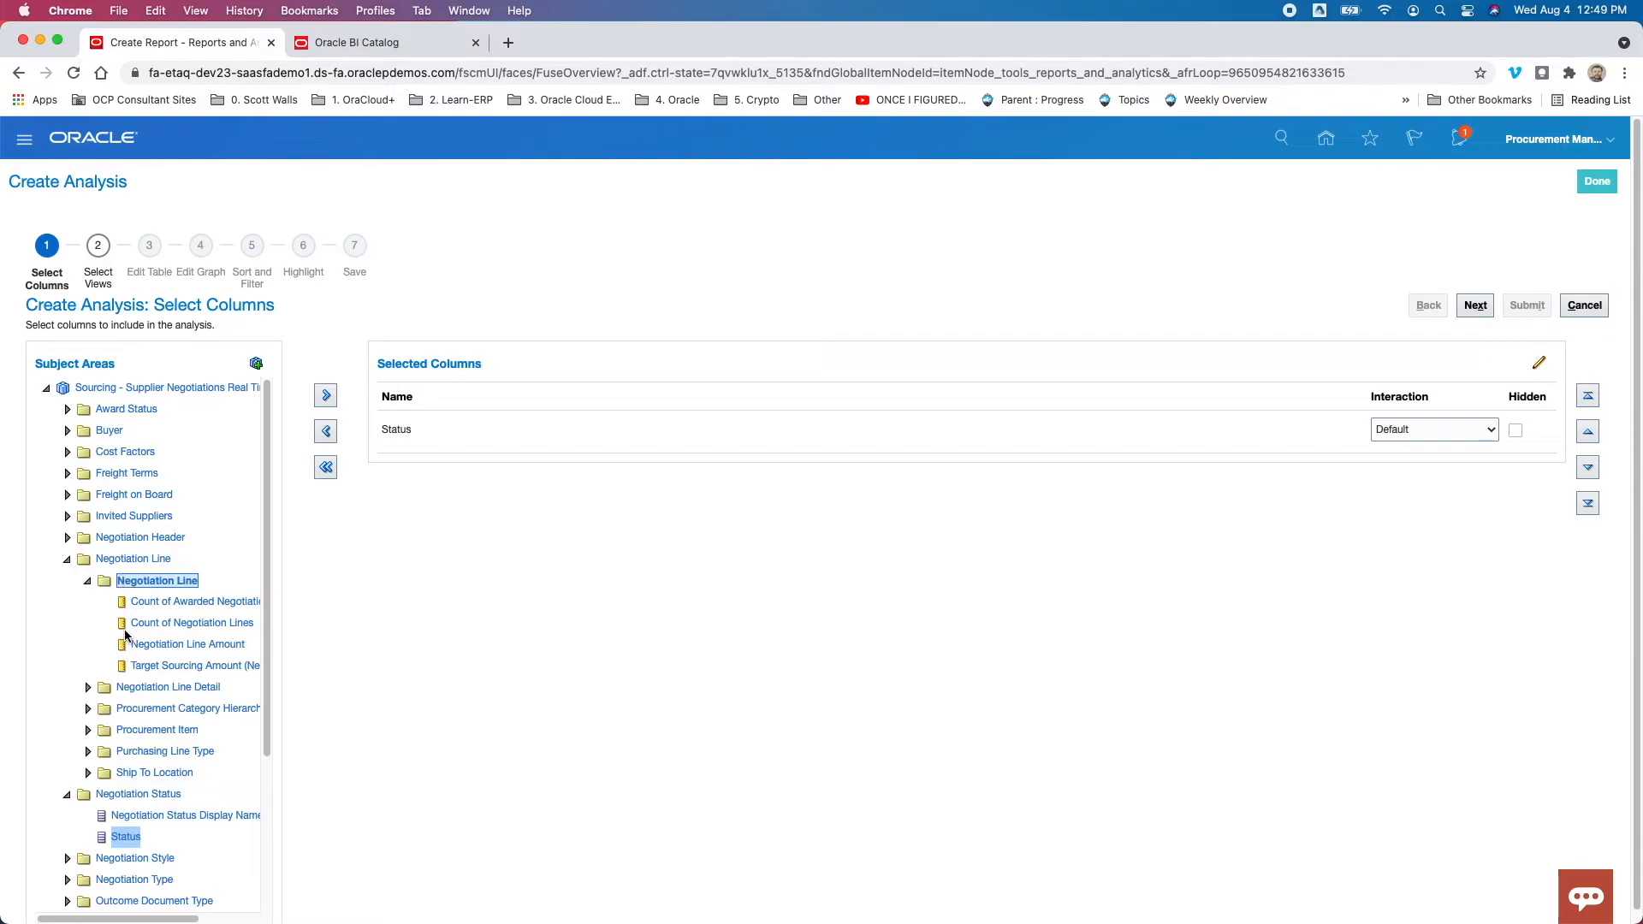
mouse_move(126, 668)
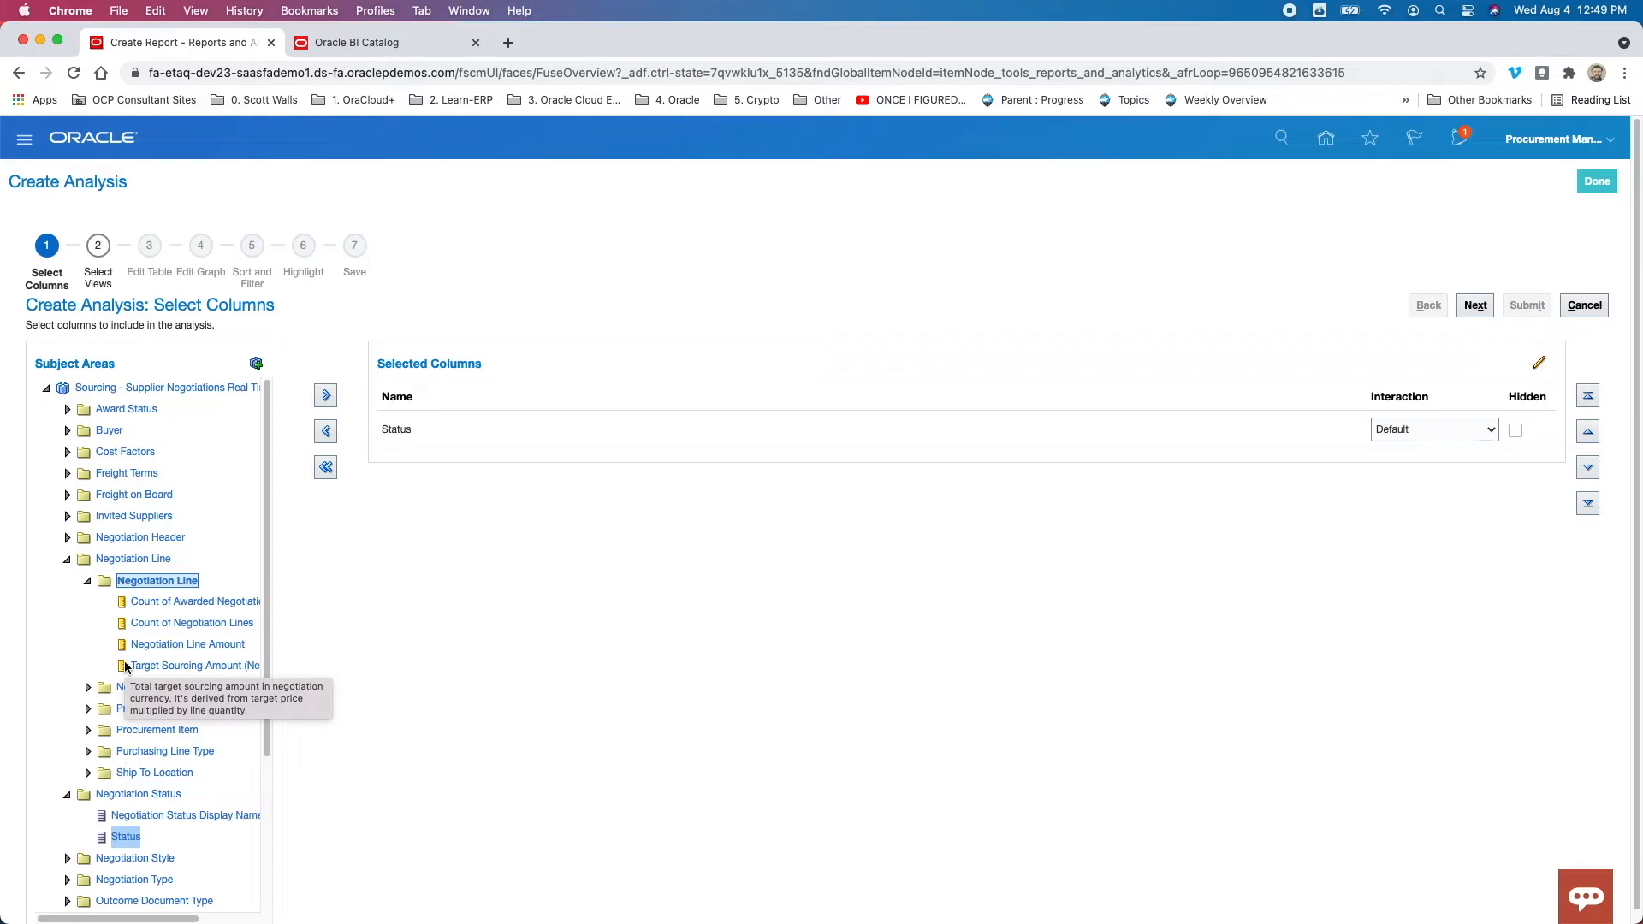
left_click(88, 688)
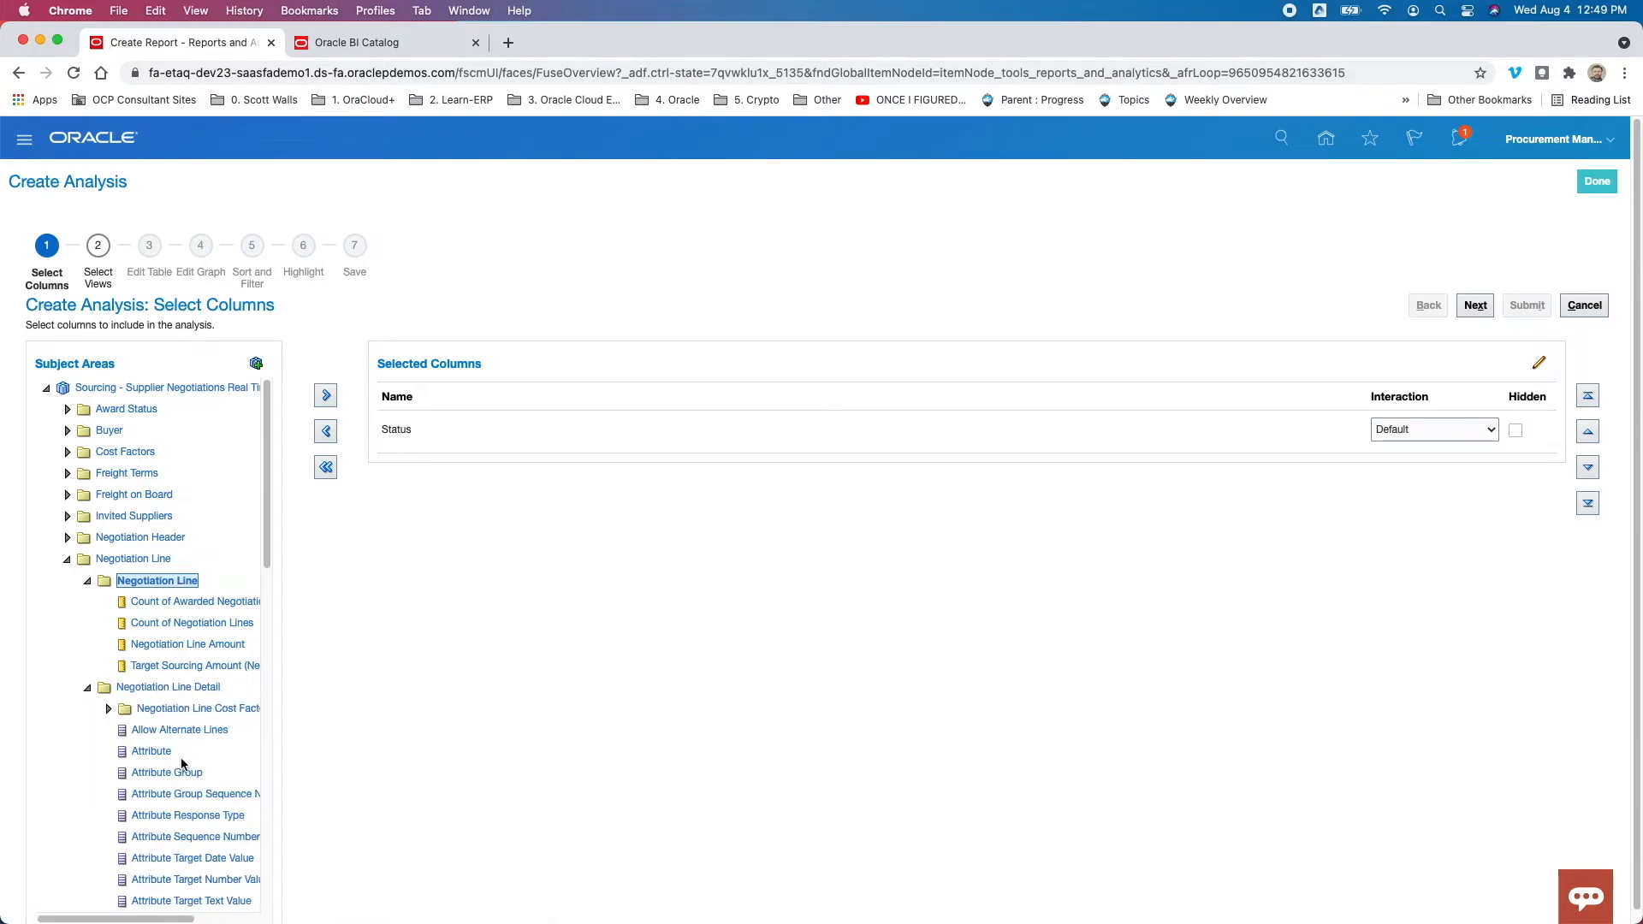
double_click(154, 751)
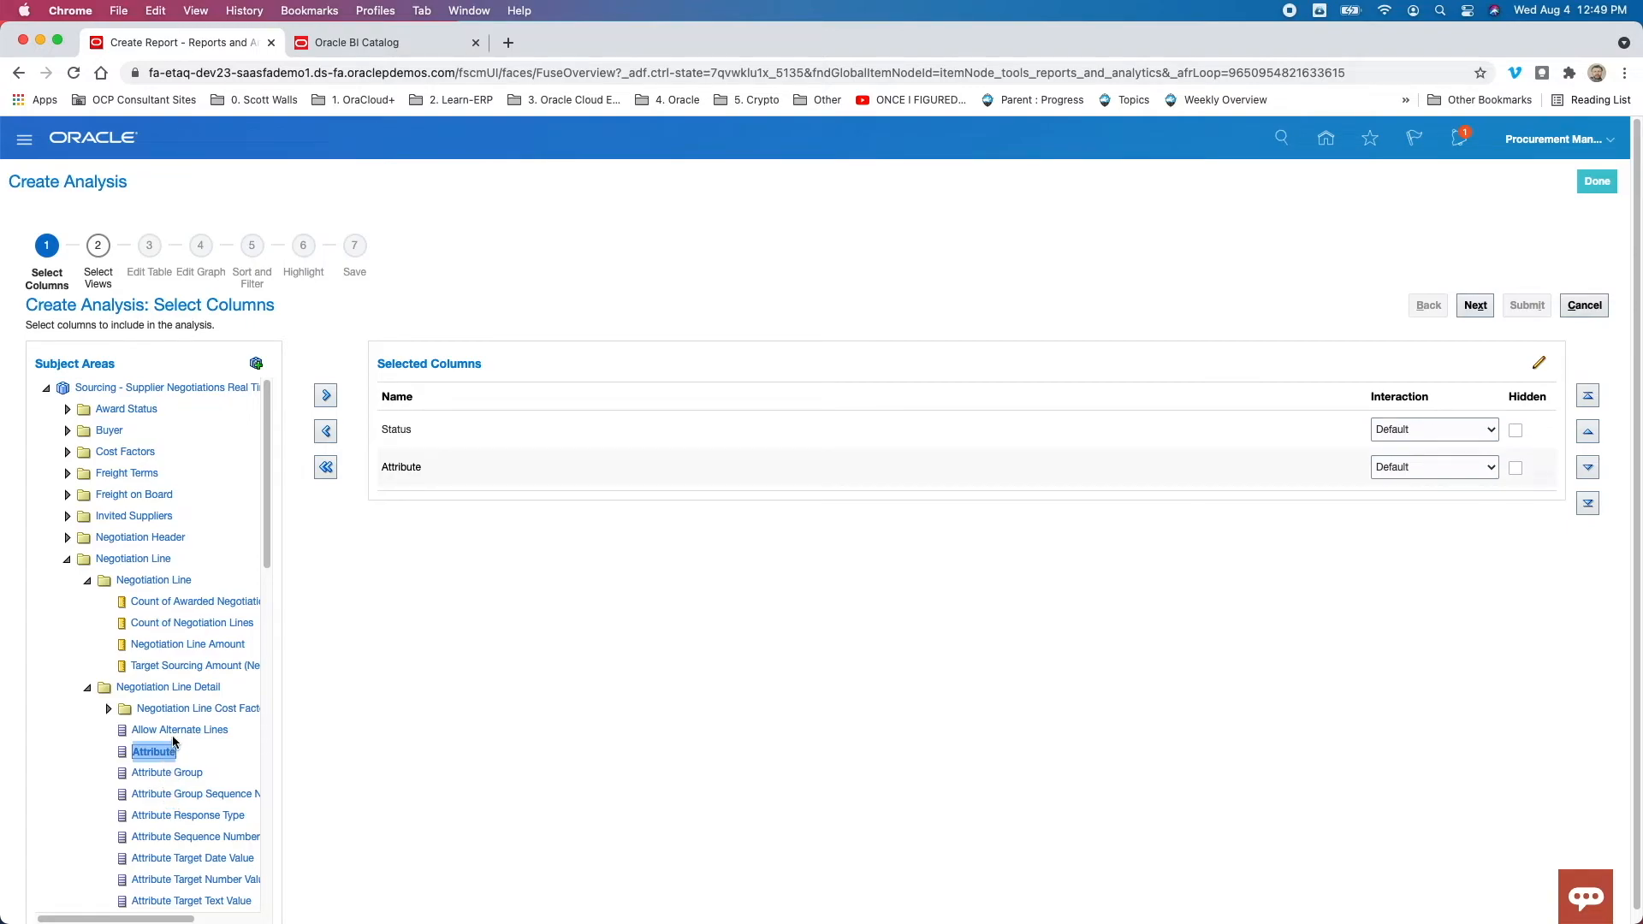
left_click(178, 731, "shift")
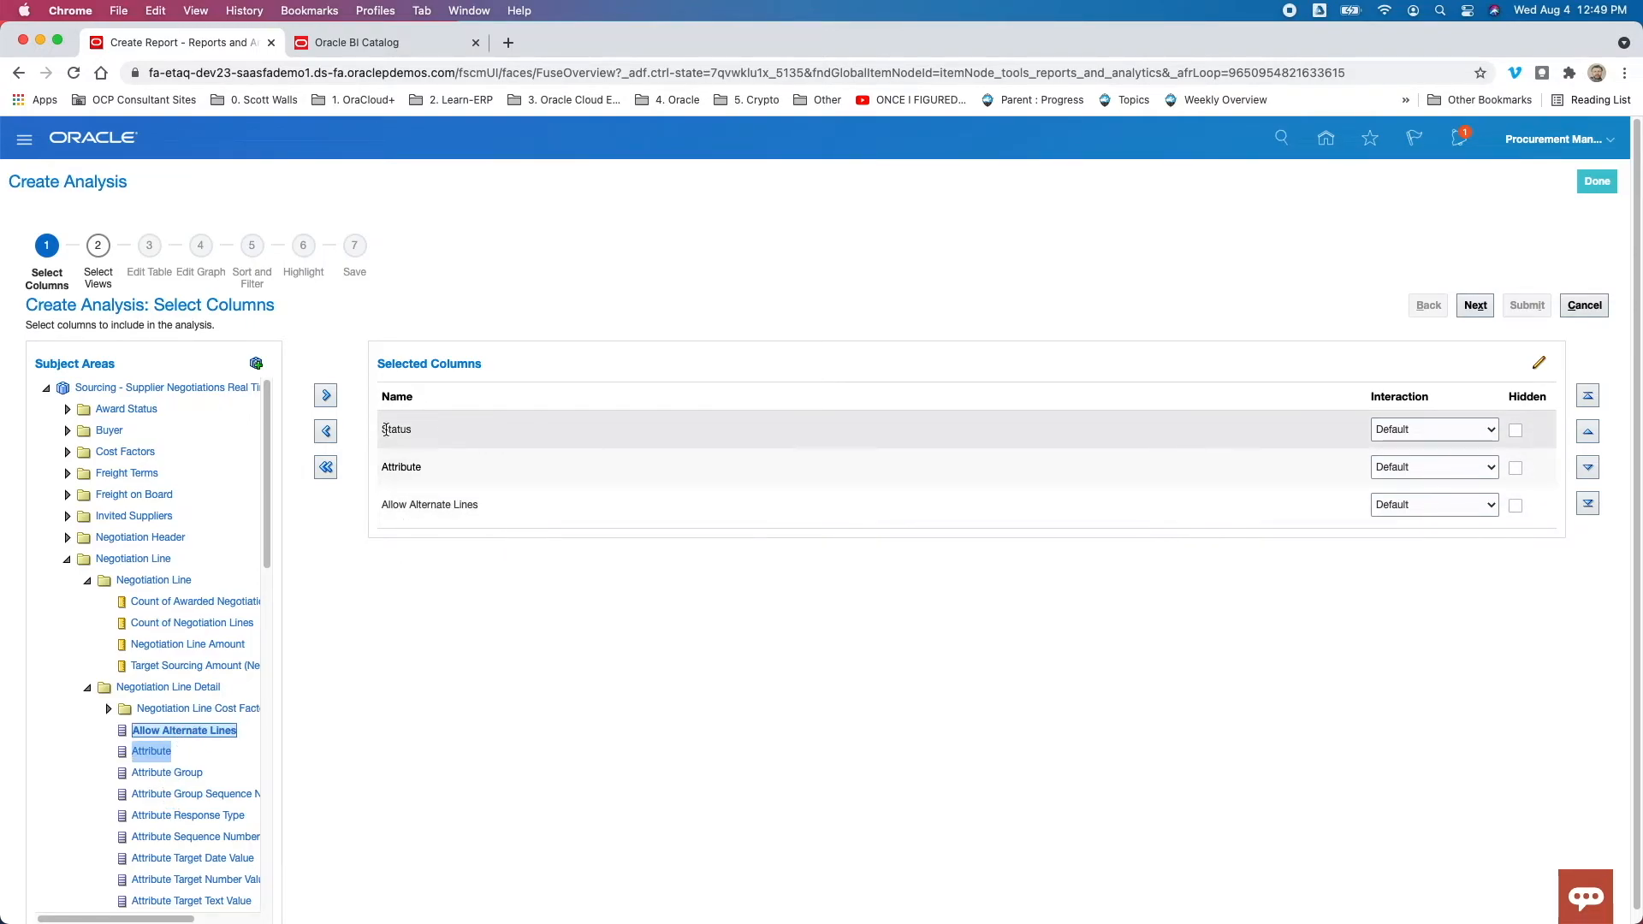
left_click(325, 398)
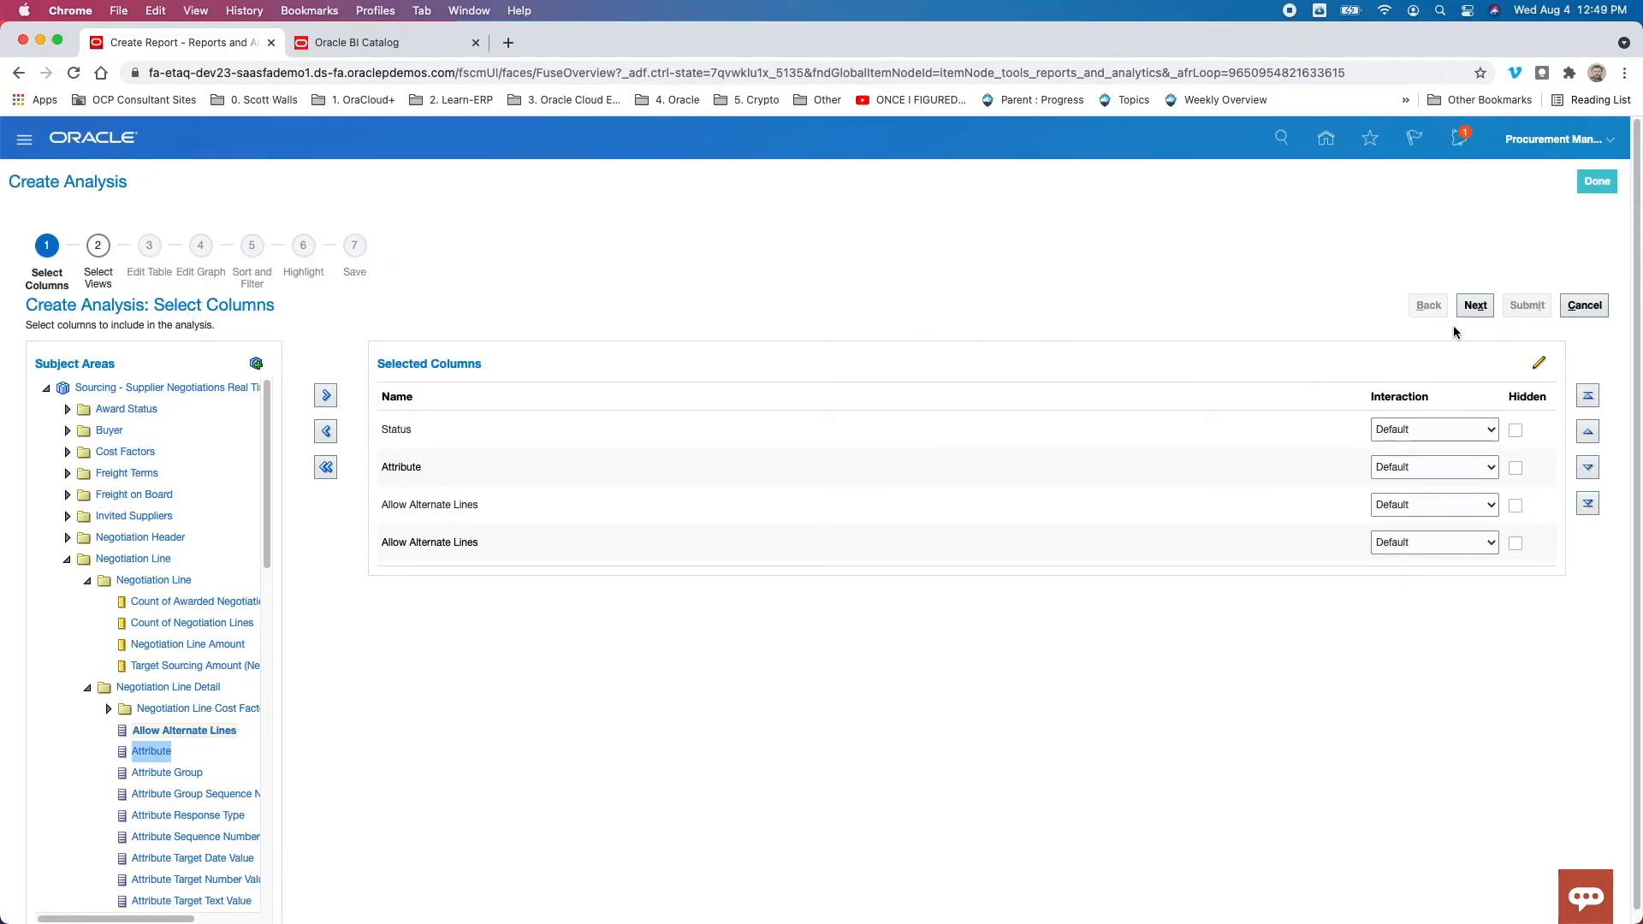
Step: Proceed to Select Views, title the analysis with a first name followed by 3, and choose the recommended table and recommended bar graph
left_click(1474, 307)
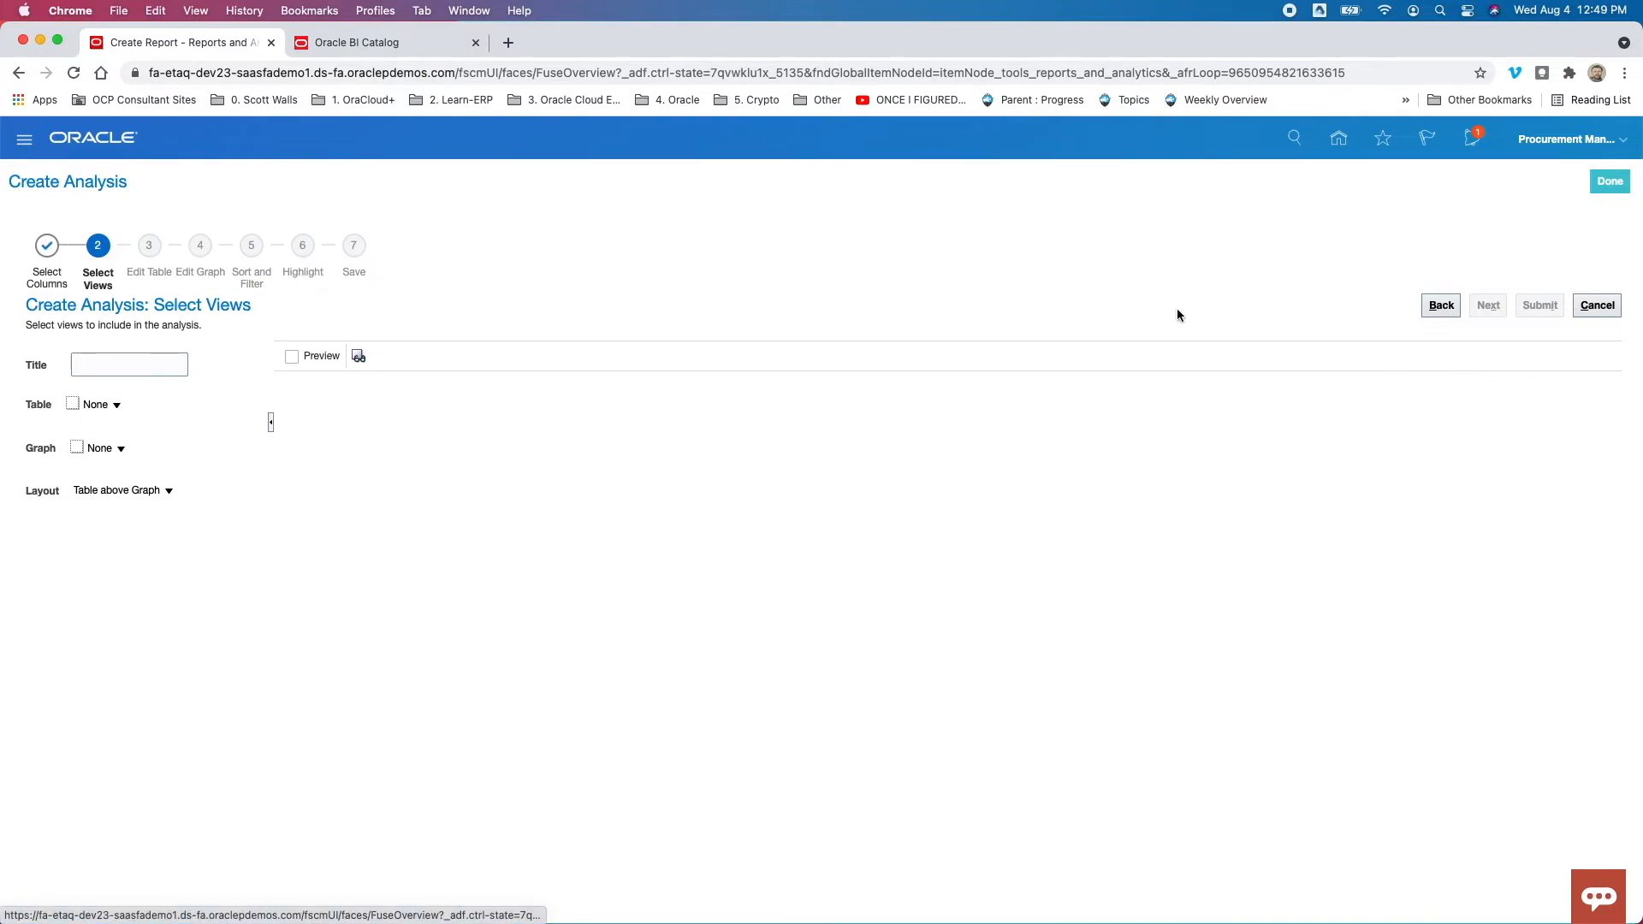
left_click(142, 368)
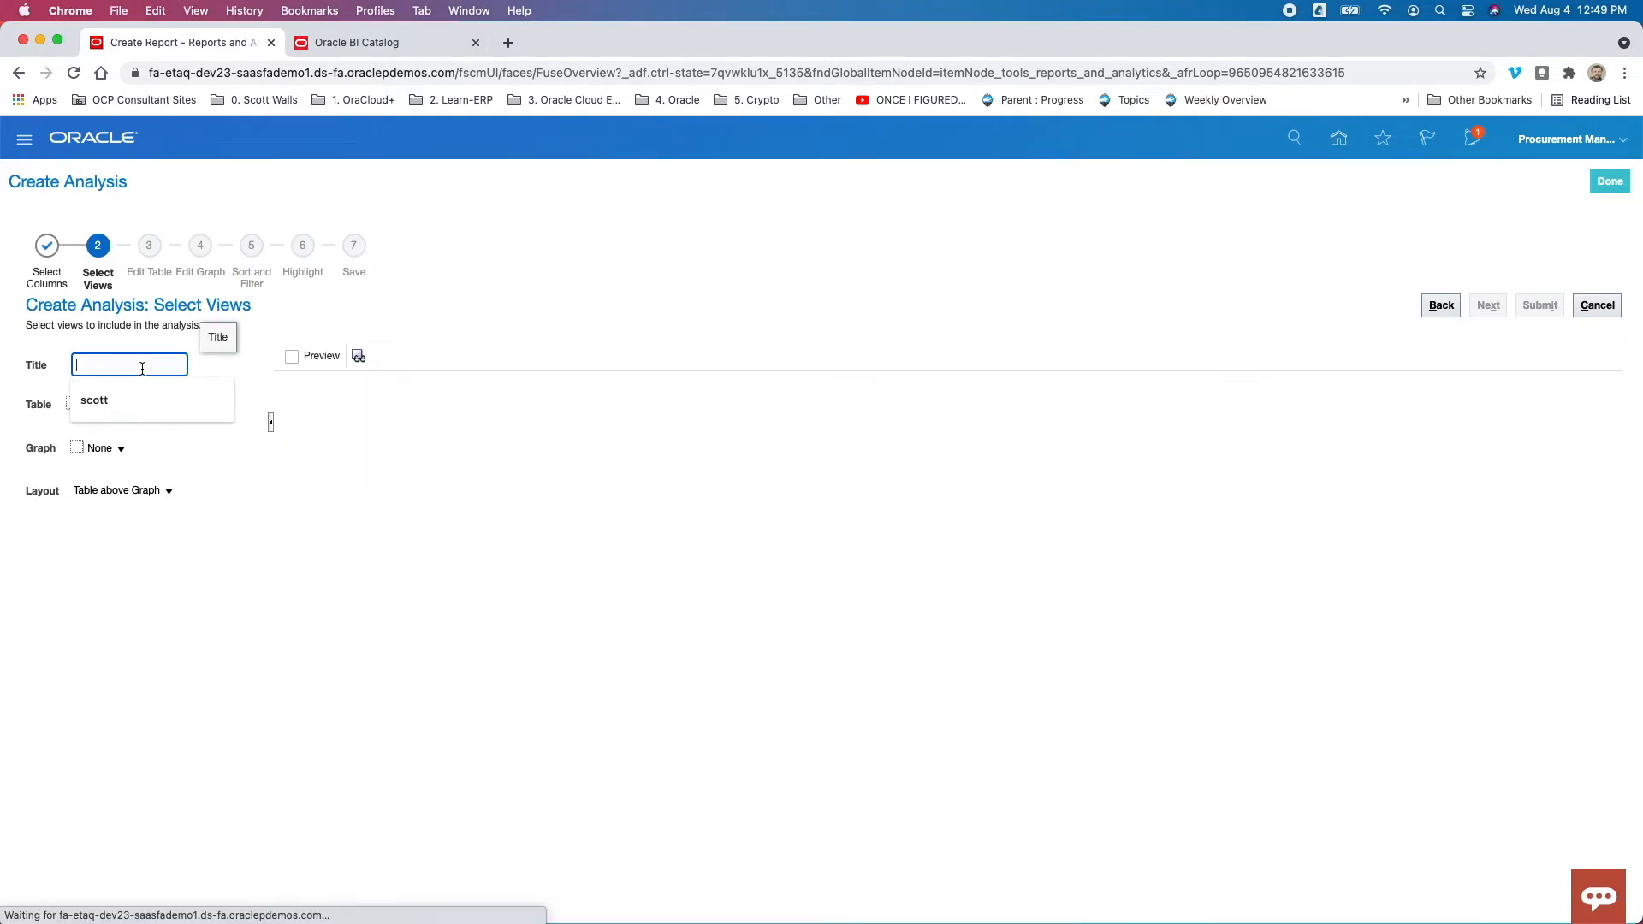
type("scott3")
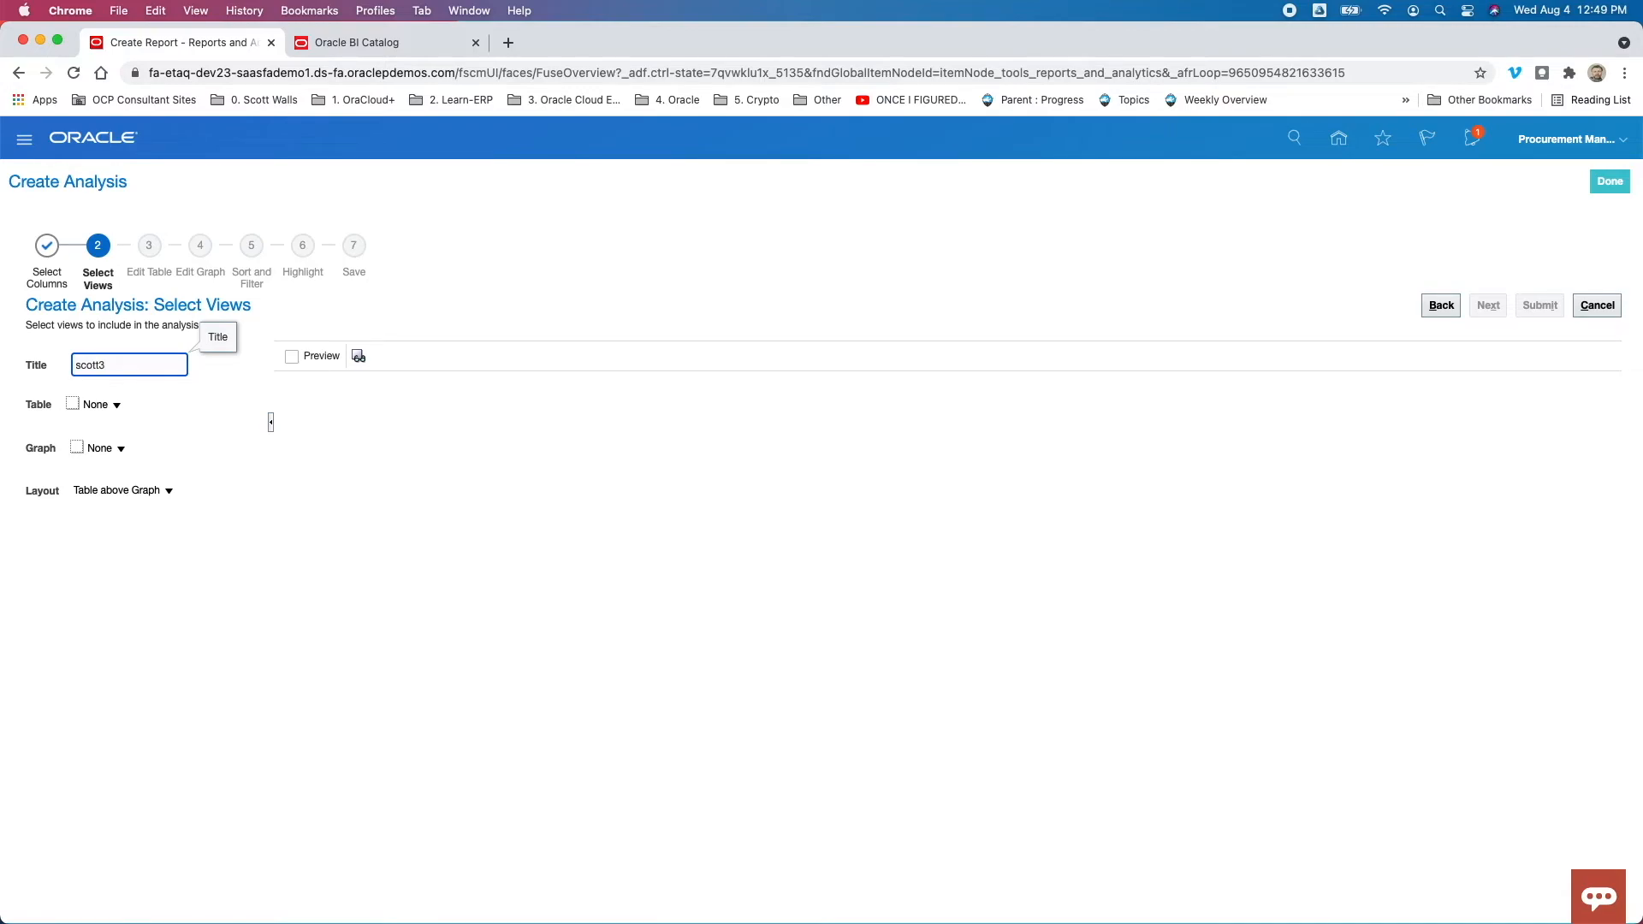
left_click(95, 404)
left_click(115, 459)
left_click(96, 447)
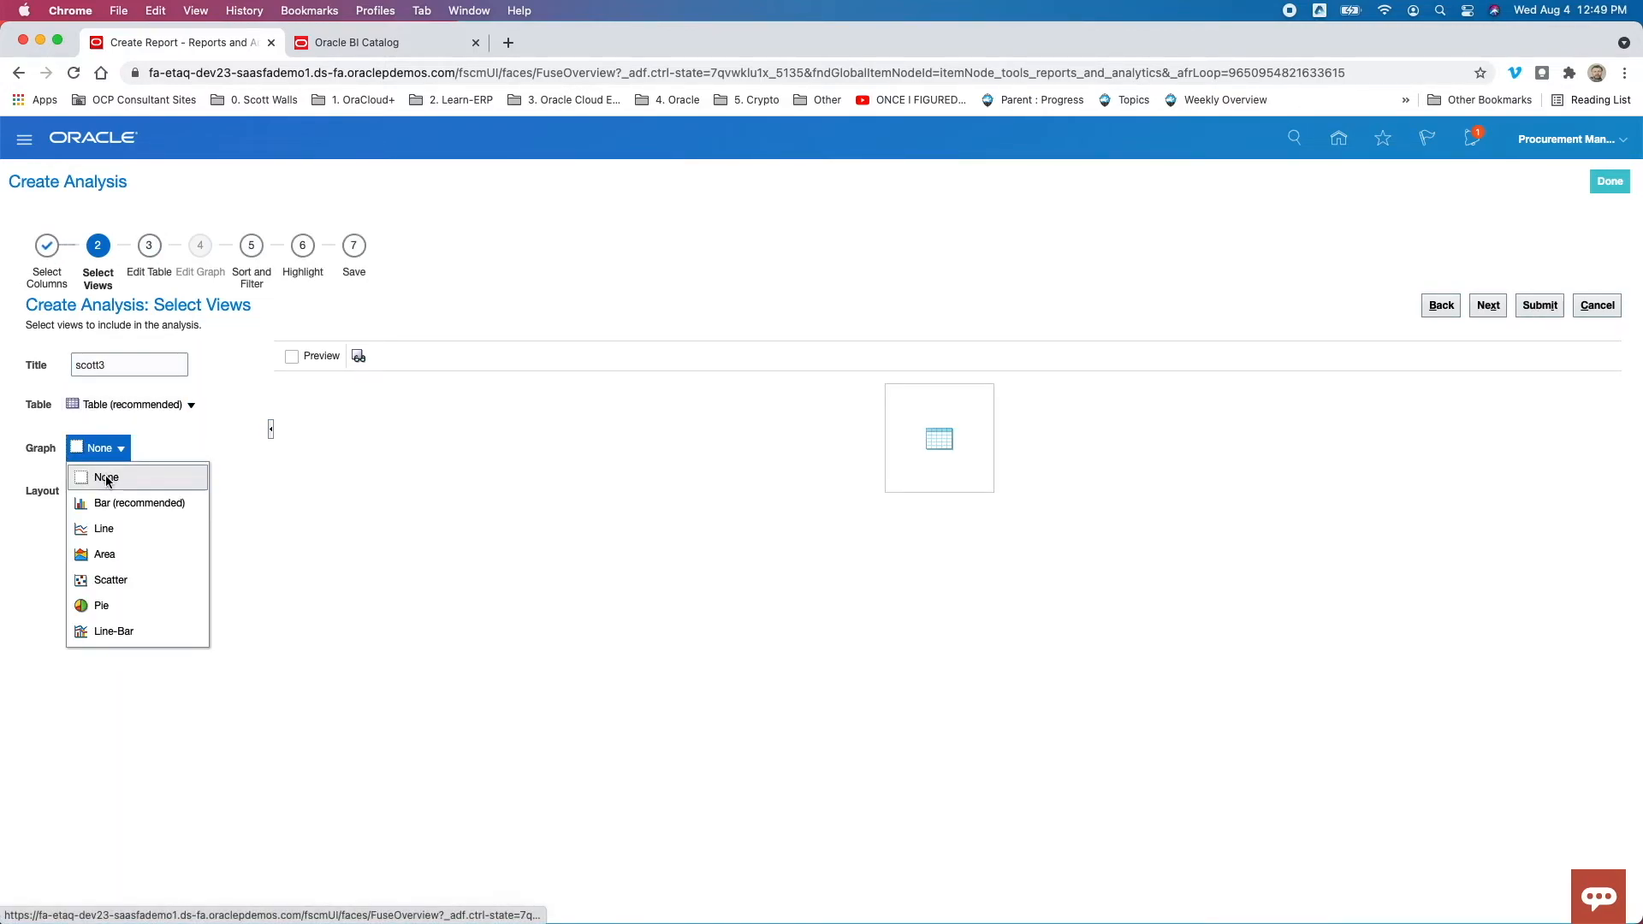
left_click(183, 507)
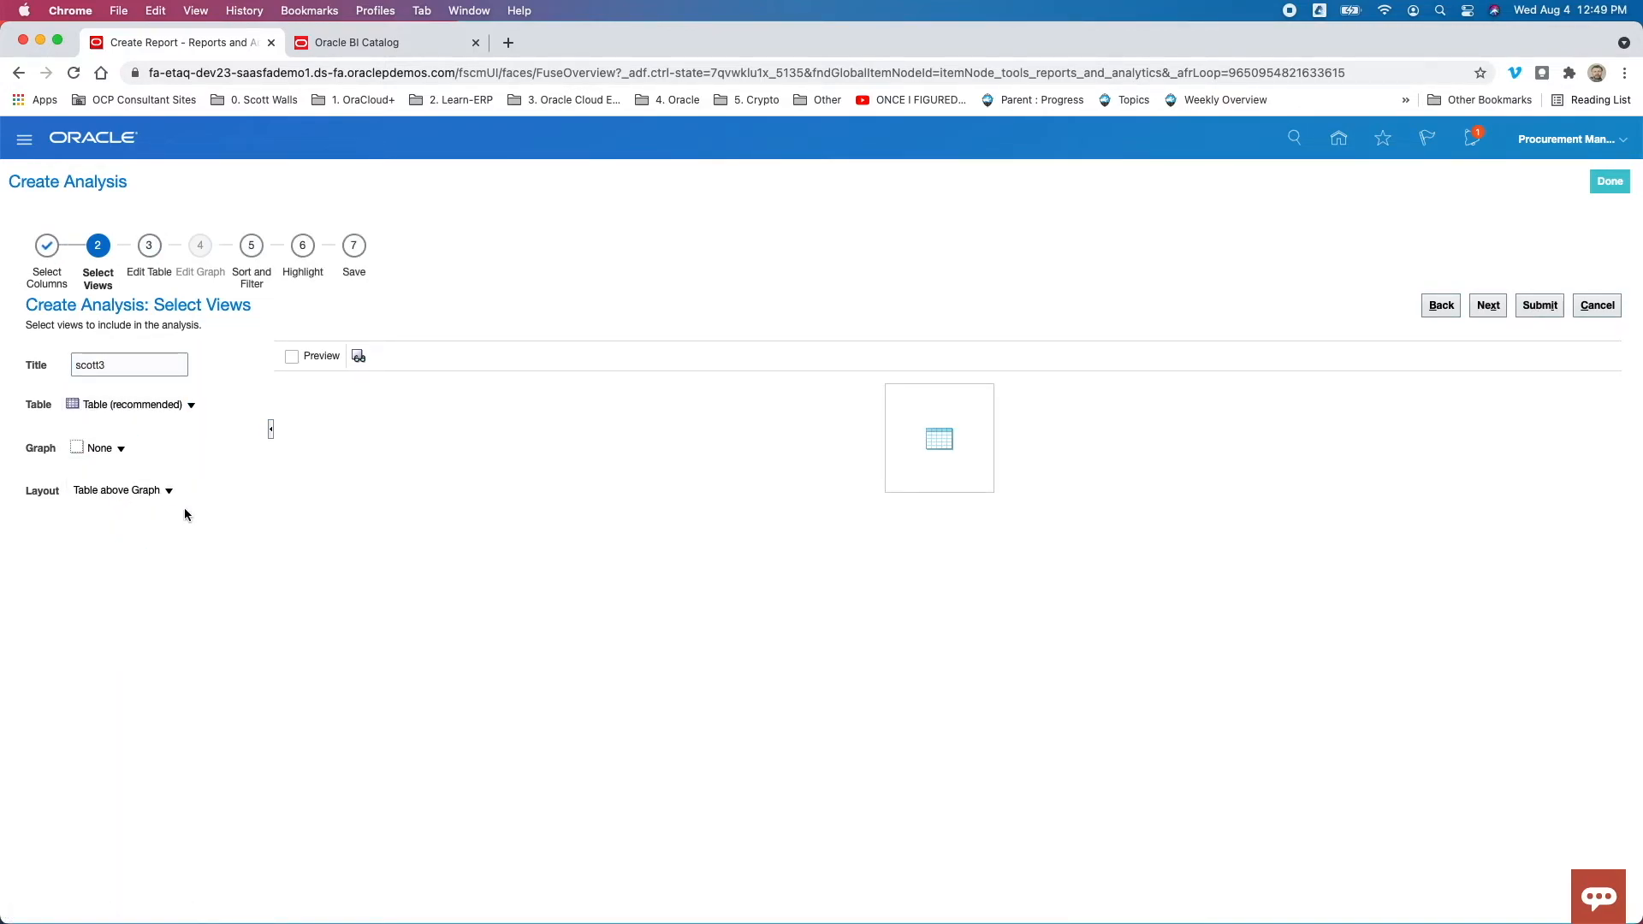
Step: Preview the analysis and set its layout to Table to left of Graph
left_click(292, 358)
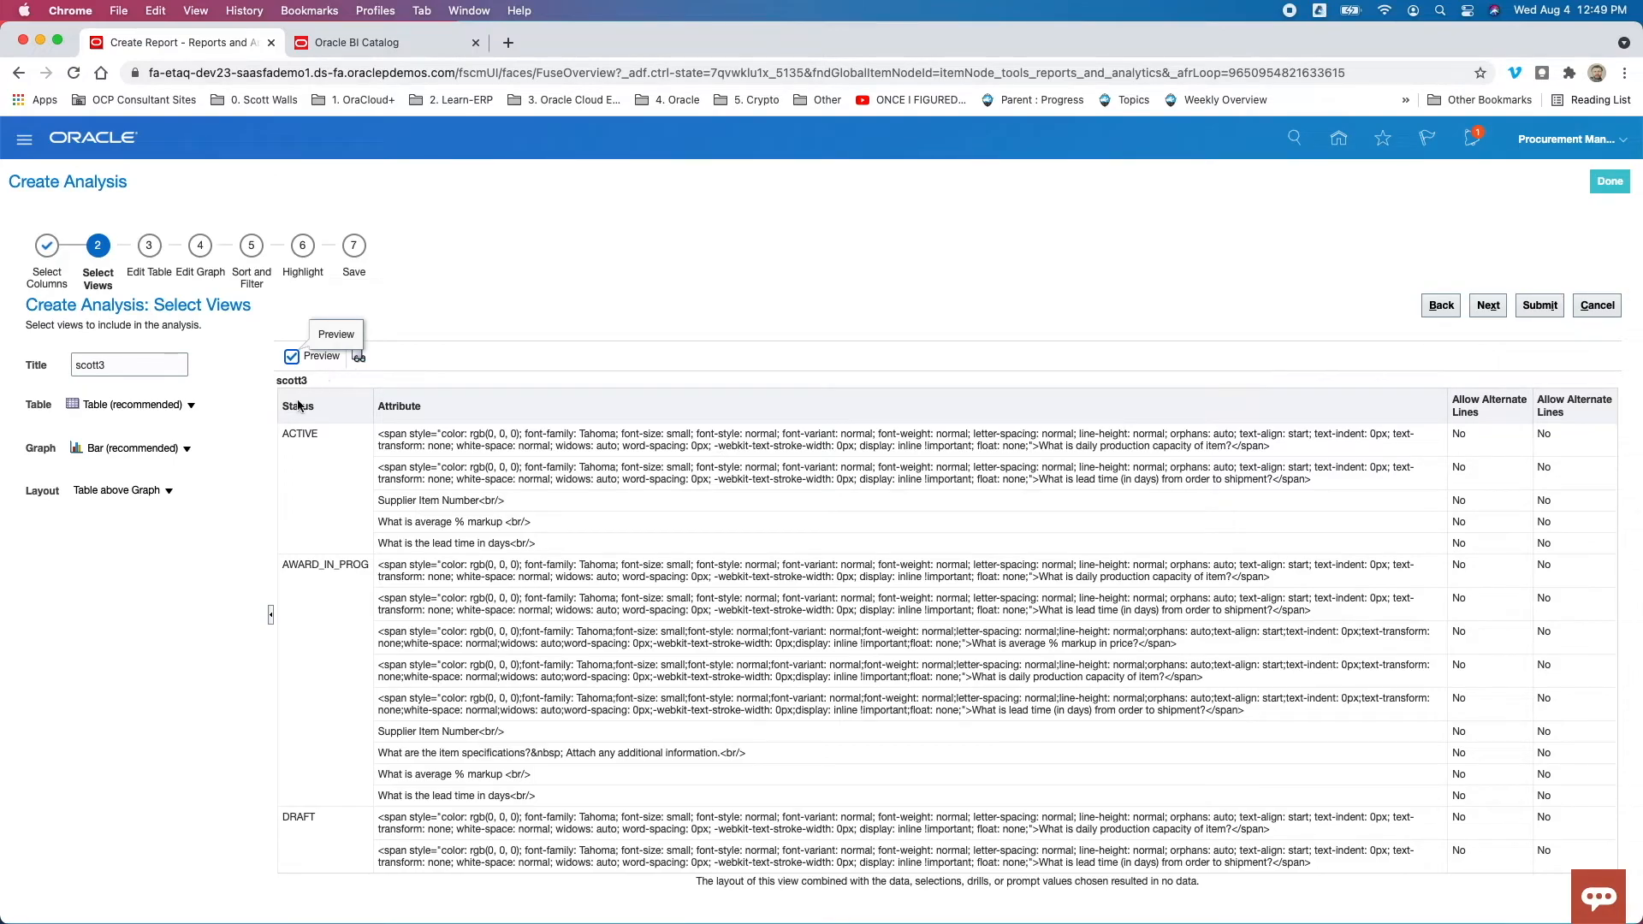
left_click(134, 496)
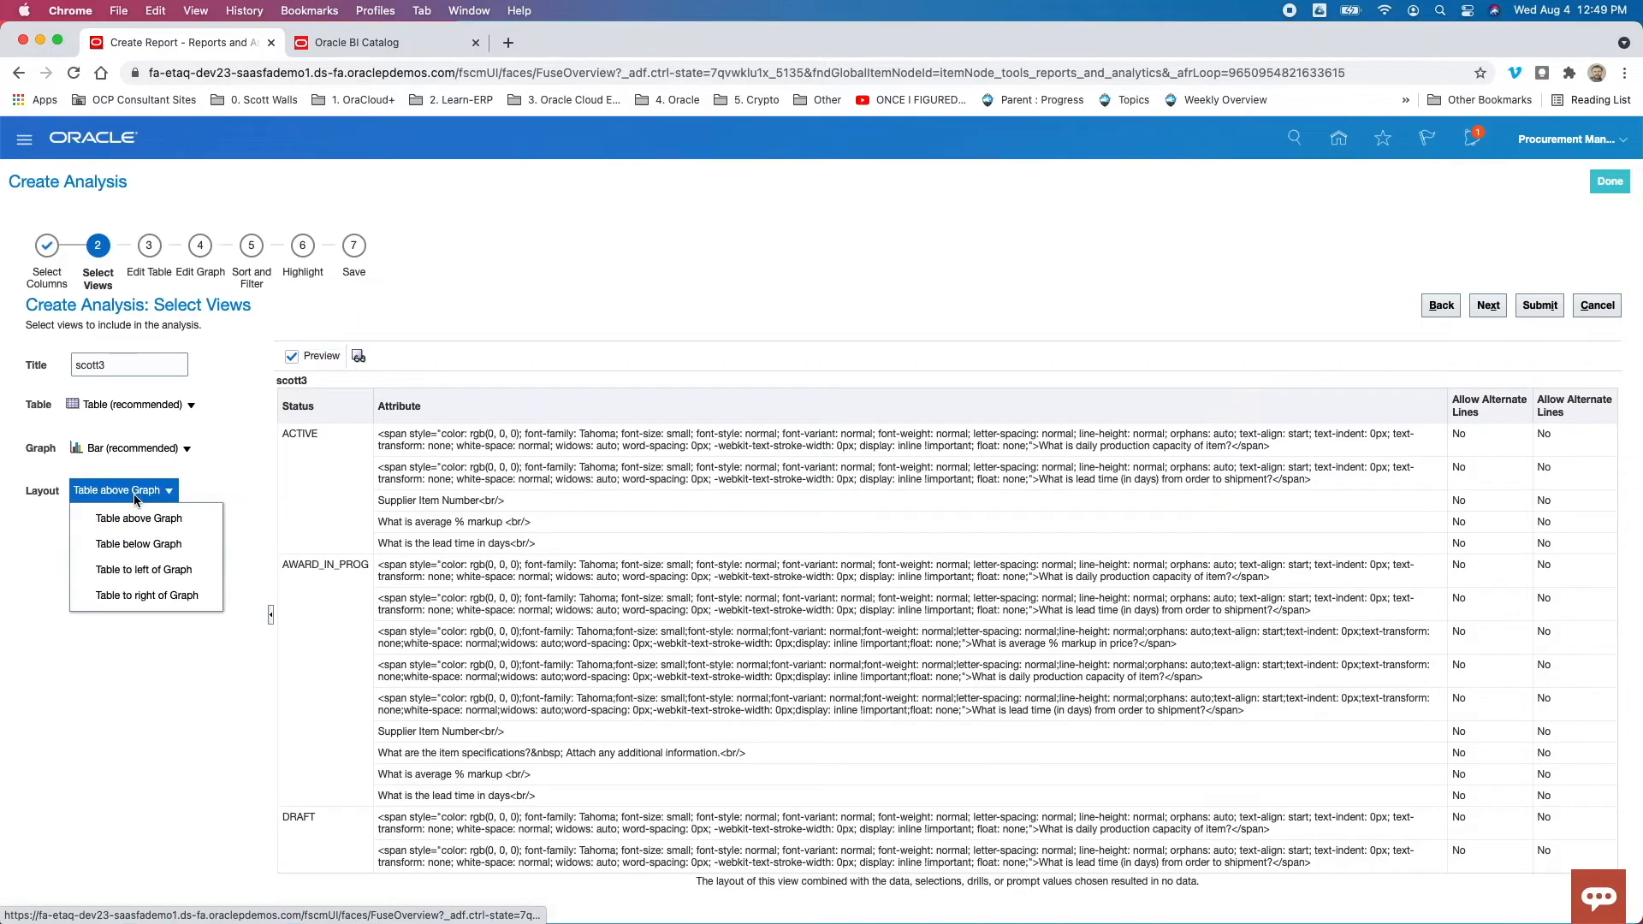
left_click(141, 571)
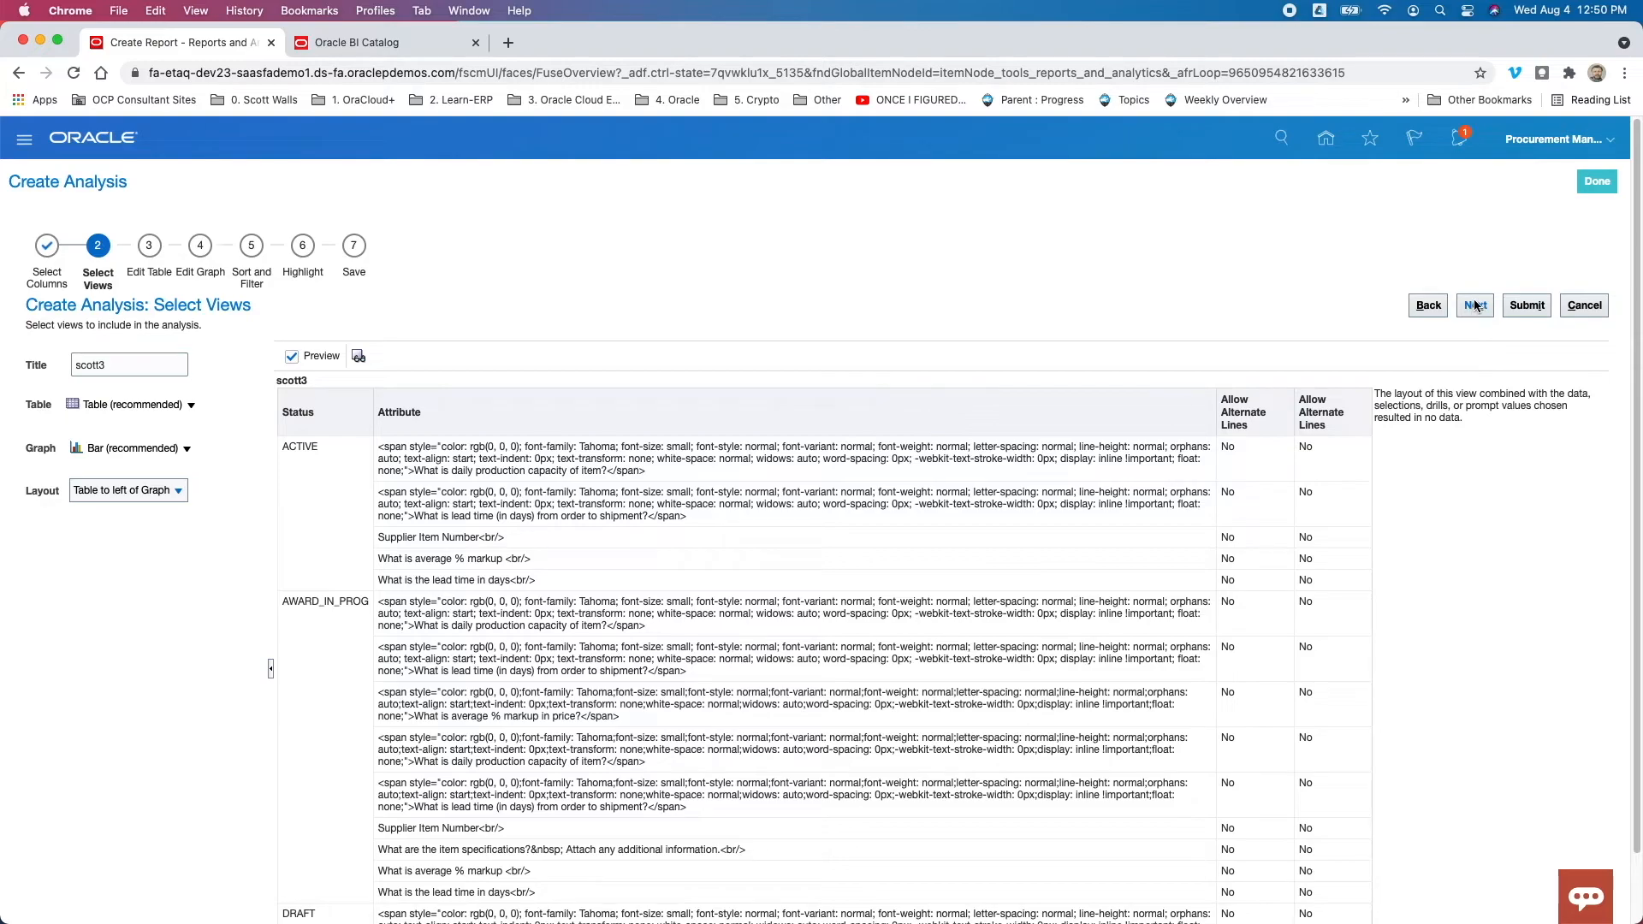
Step: Leave the Create Analysis wizard without saving the analysis and return to the home page
left_click(1584, 305)
left_click(1610, 181)
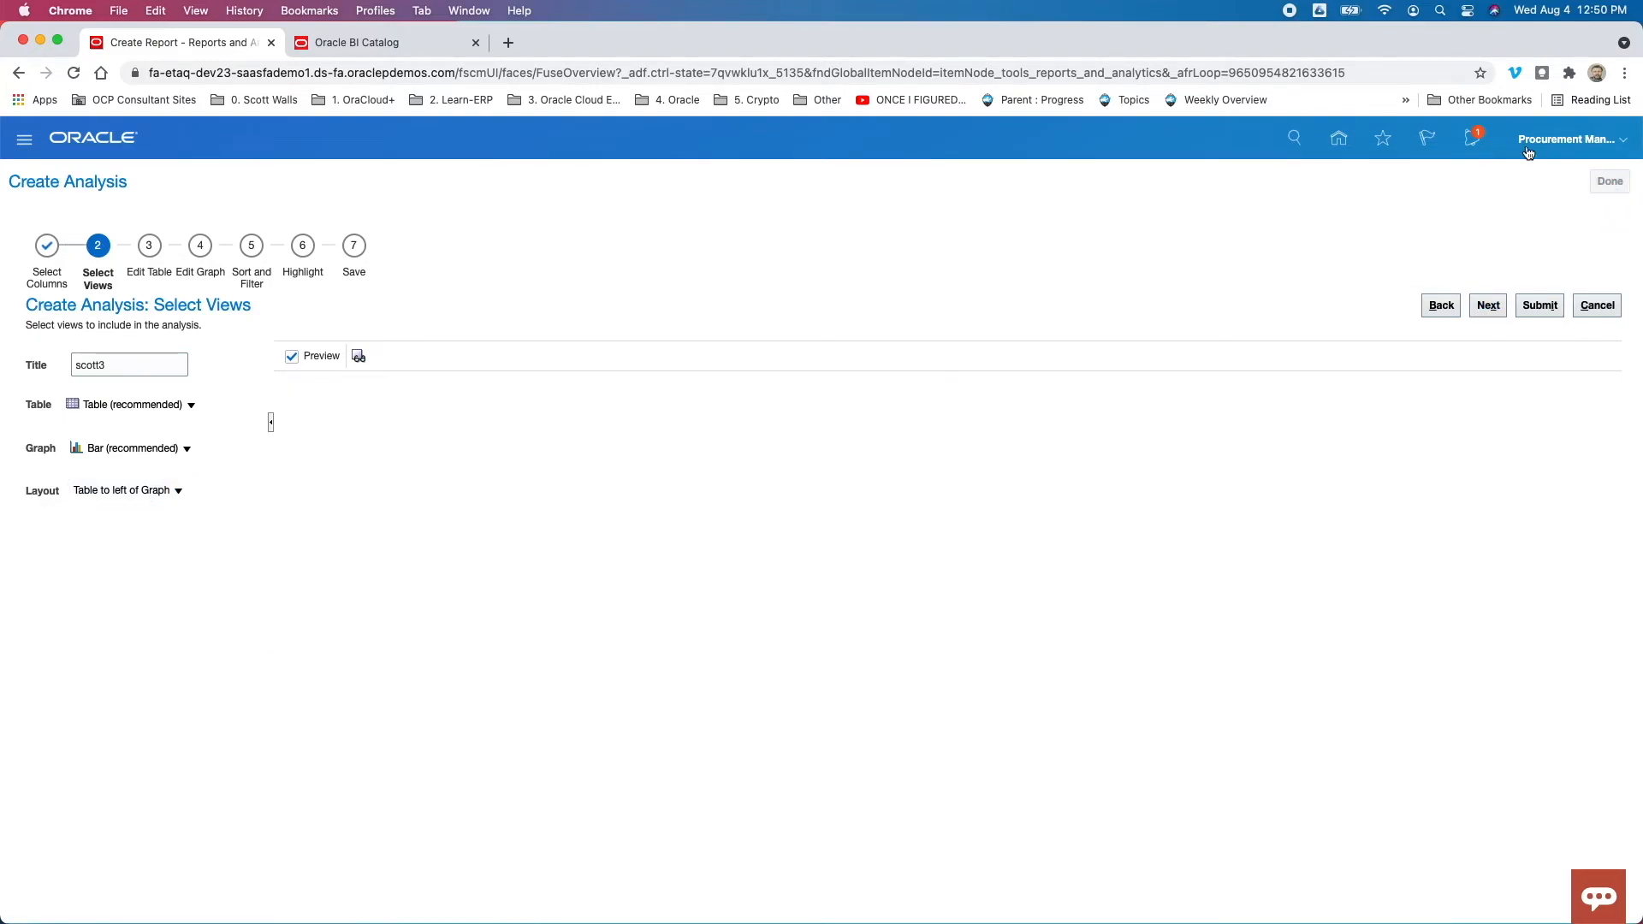
left_click(1341, 139)
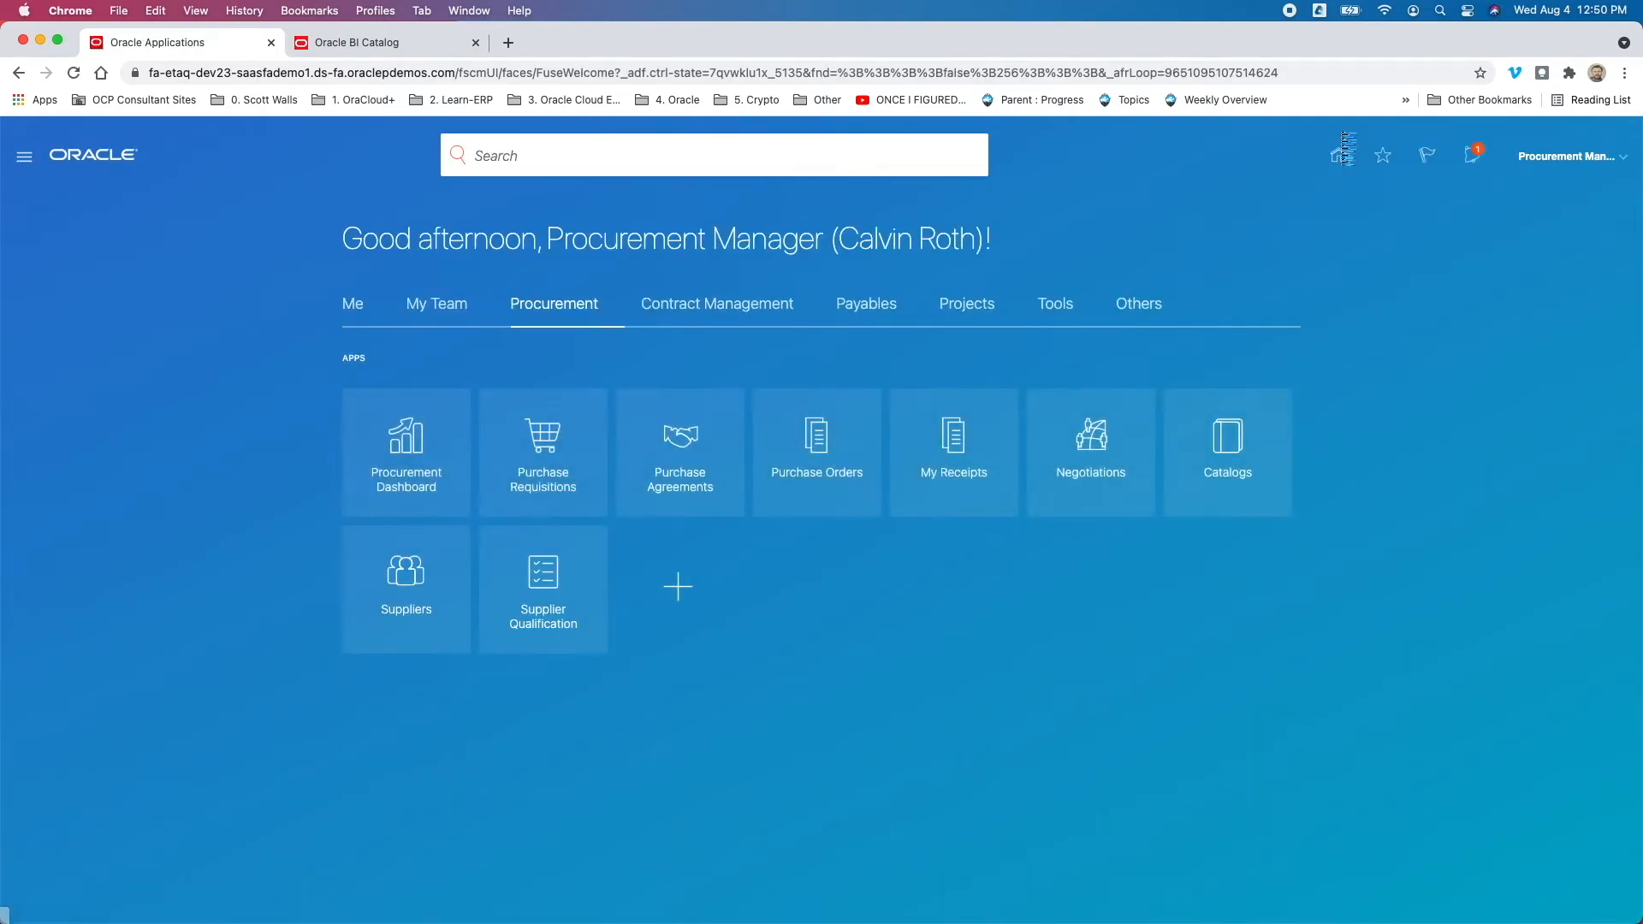